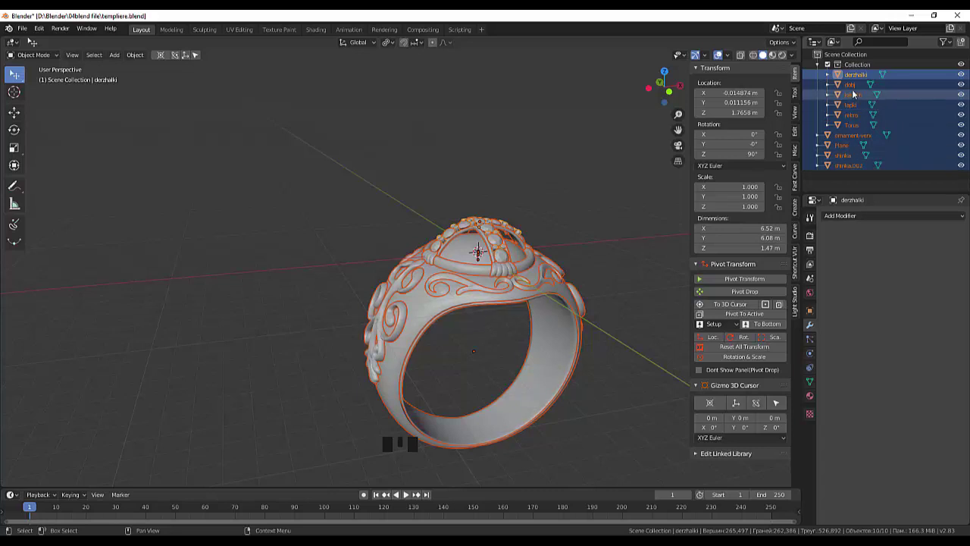
Step: In Blender, open File > Export > Wavefront (.obj) to export the ring as templiere-5.obj
left_click(33, 55)
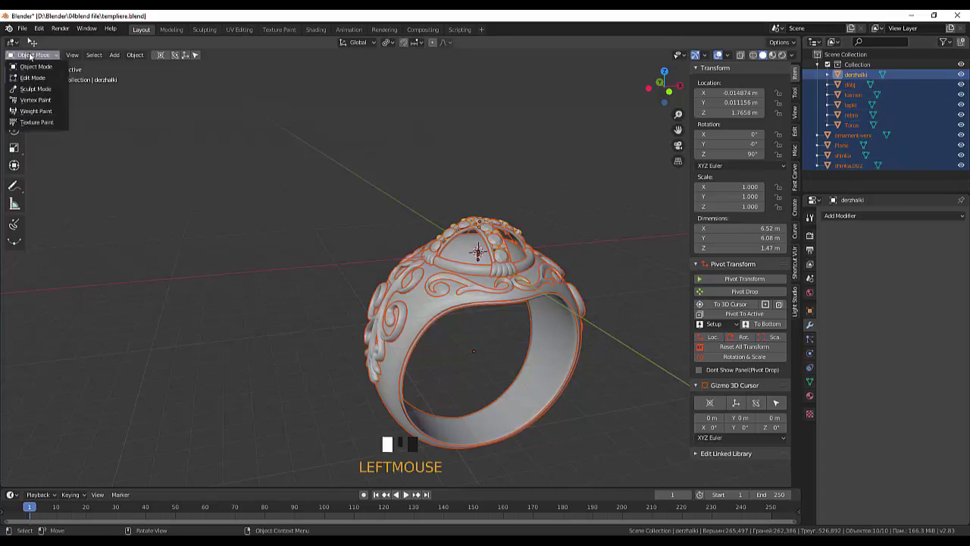
left_click(25, 45)
left_click(24, 45)
left_click(22, 28)
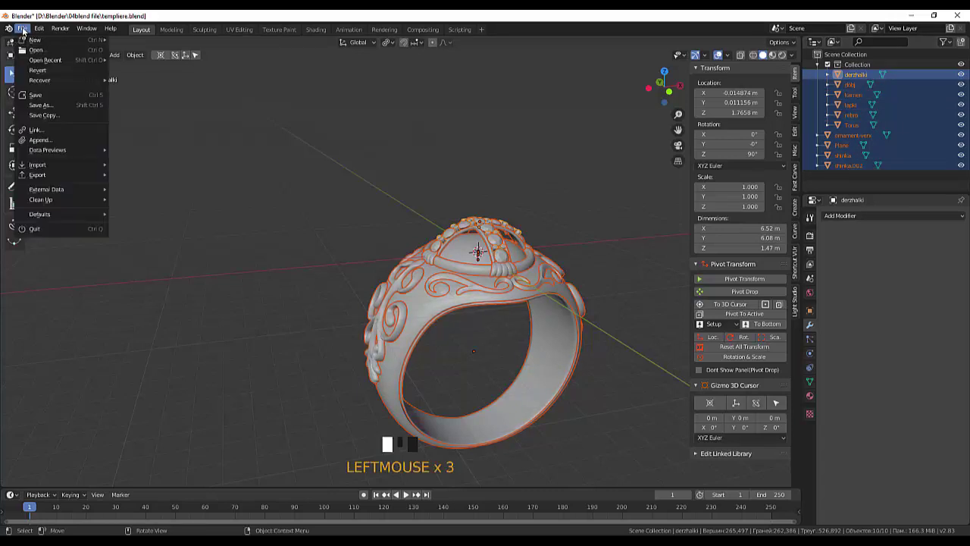
mouse_move(37, 174)
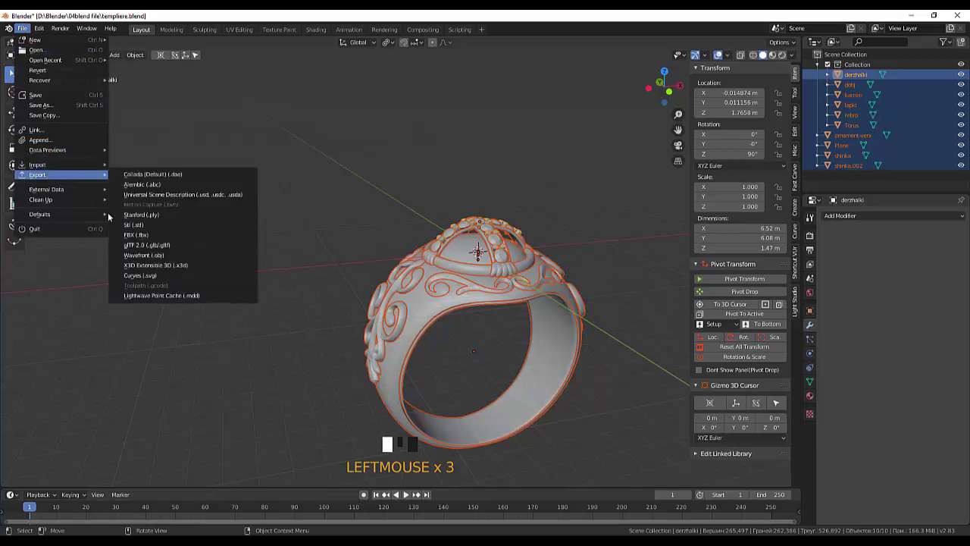
left_click(165, 255)
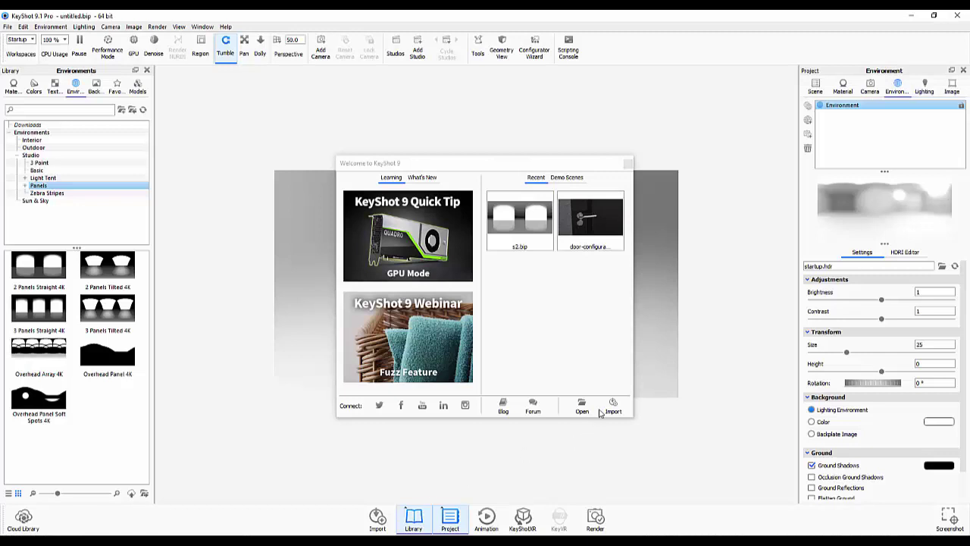
Step: Dismiss the welcome window and import the templiere-5 ring model from the asset folder
left_click(629, 163)
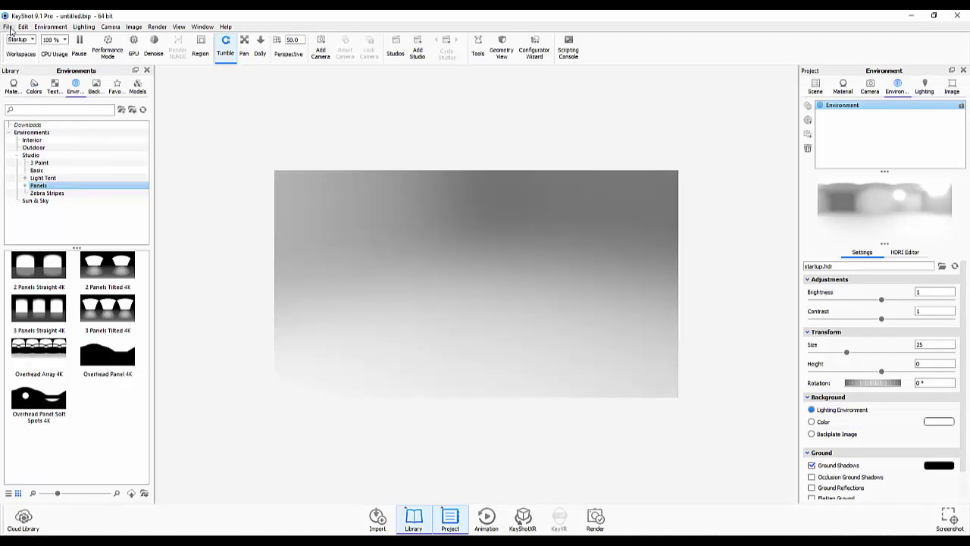
left_click(7, 27)
left_click(25, 51)
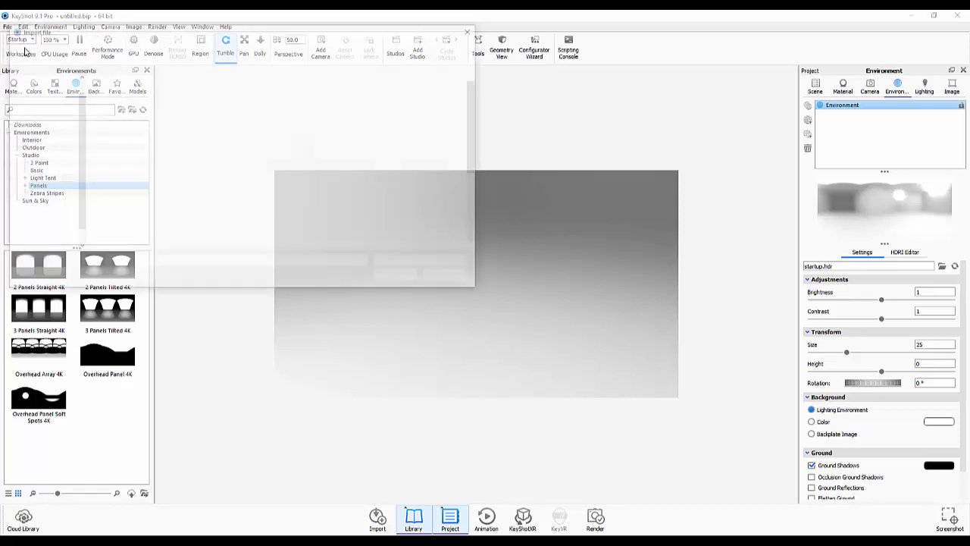
scroll(260, 202, "down", 5)
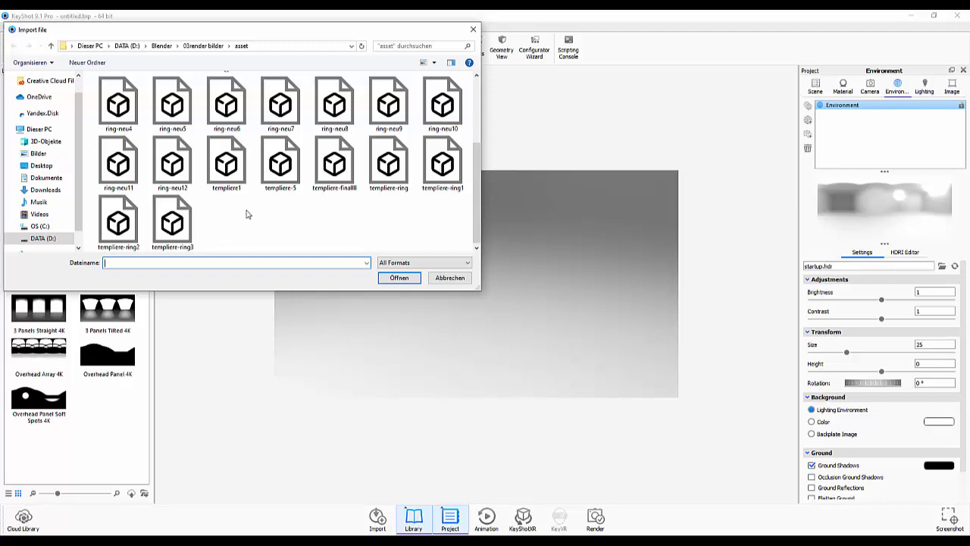
left_click(280, 163)
left_click(396, 277)
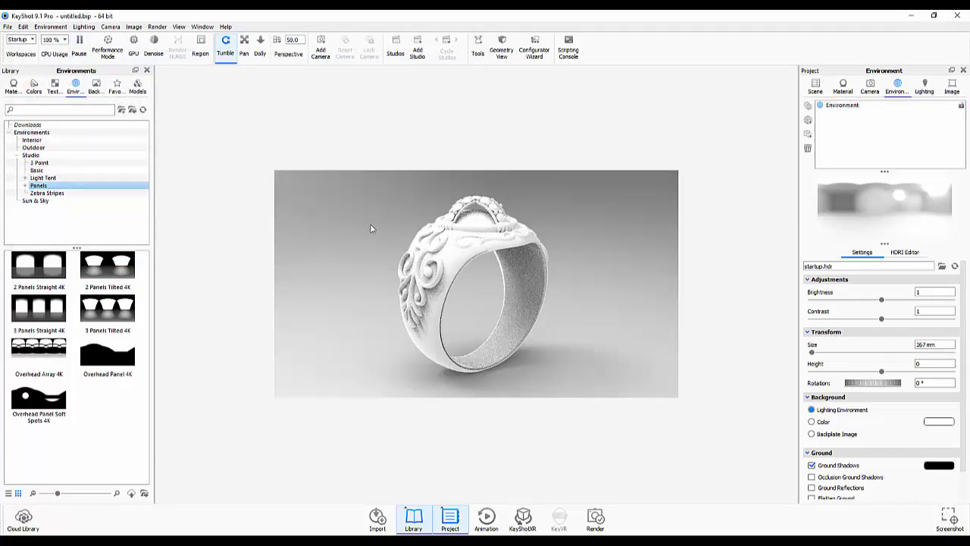
Step: Expand templiere-5 in the Scene tree and inspect its parts, from shinka_Cube to the shinka.002 band
left_click_drag(442, 329, 515, 318)
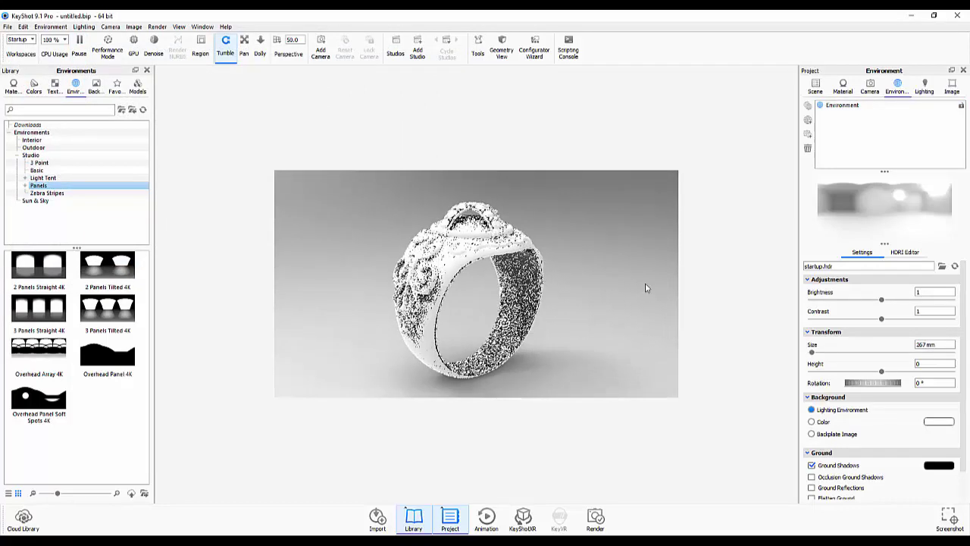
left_click(814, 85)
left_click(823, 139)
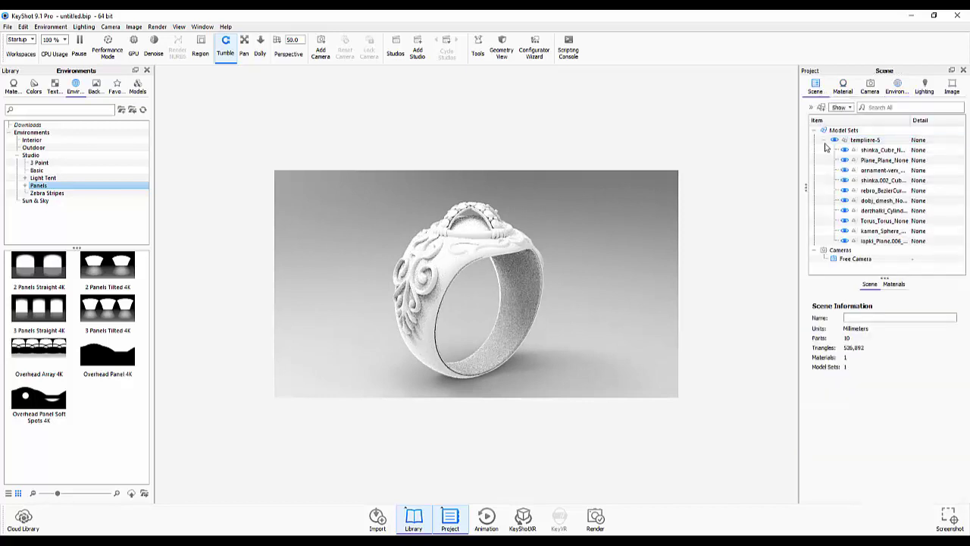
left_click(885, 150)
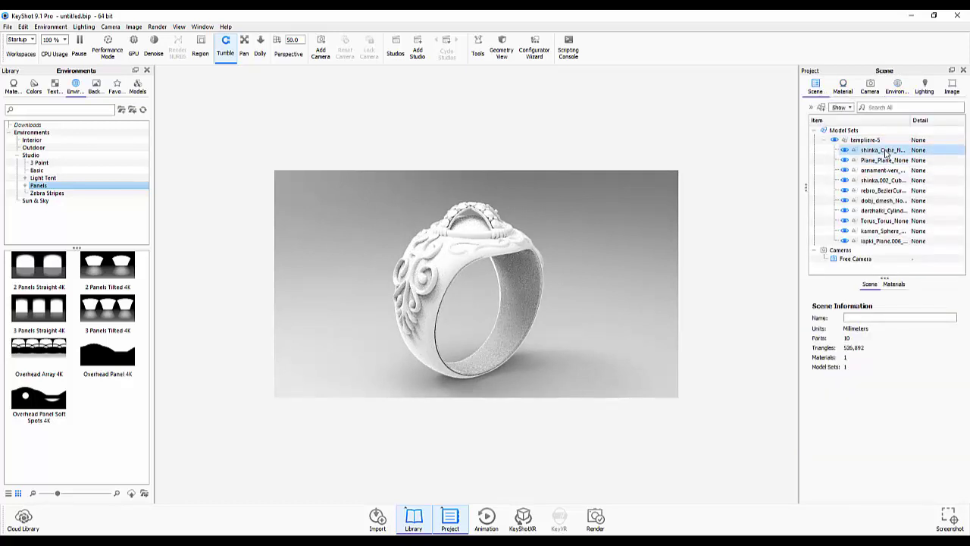
left_click(885, 161)
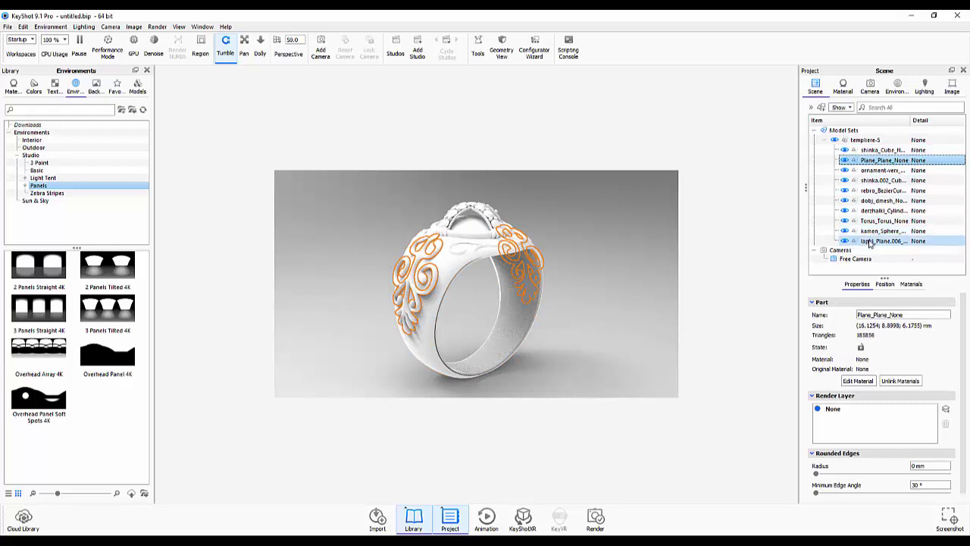
left_click(870, 241)
left_click(870, 231)
left_click(870, 222)
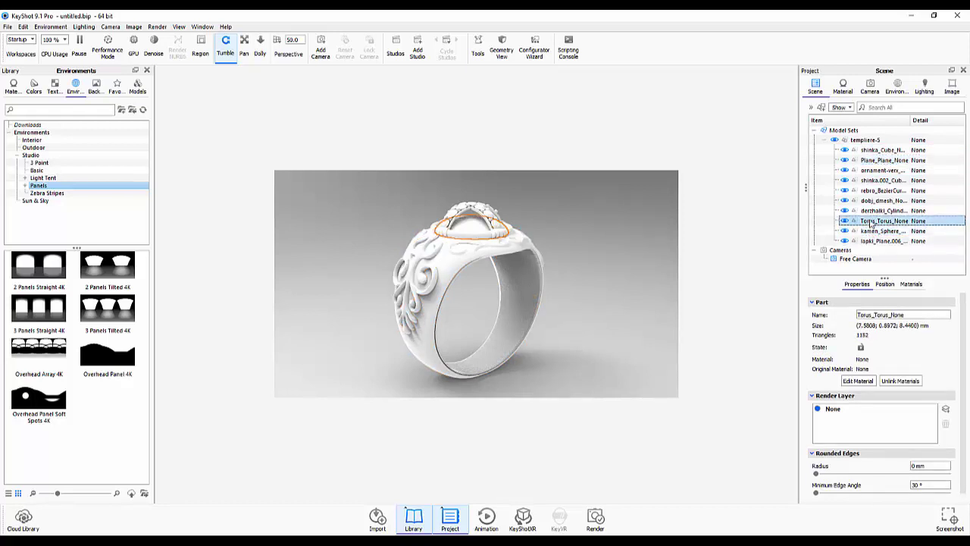
left_click(871, 191)
left_click(876, 181)
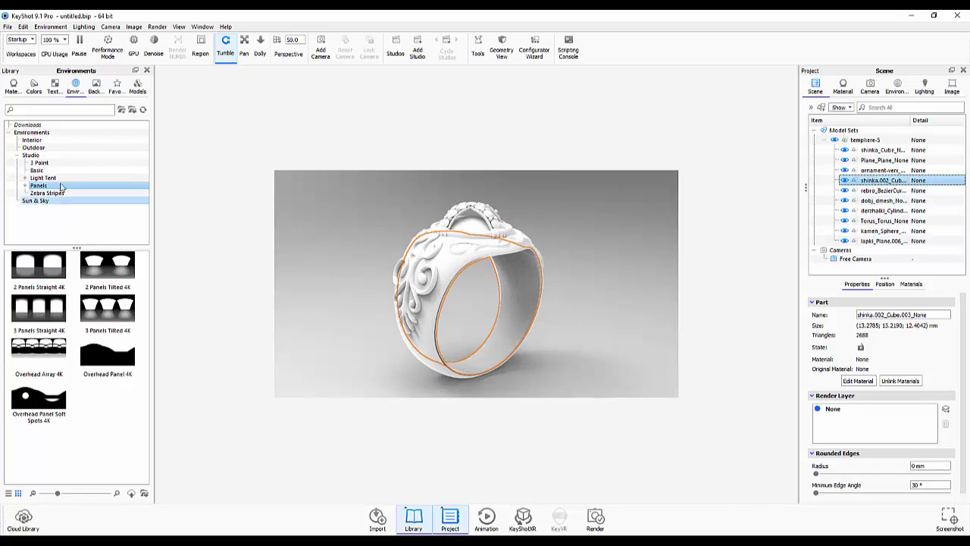
Step: Search the Materials library for 'platin' and pick Platinum Polished
left_click(12, 85)
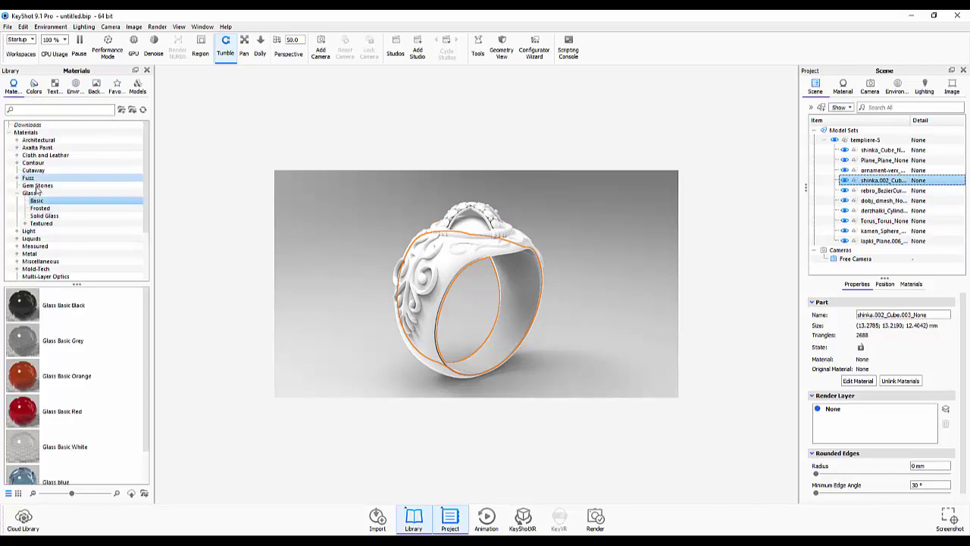
left_click(48, 254)
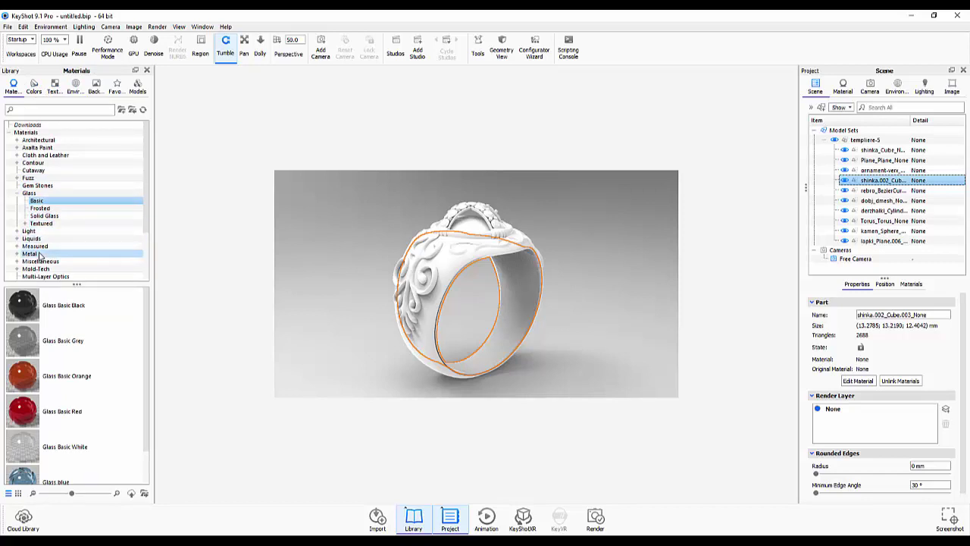
left_click(46, 112)
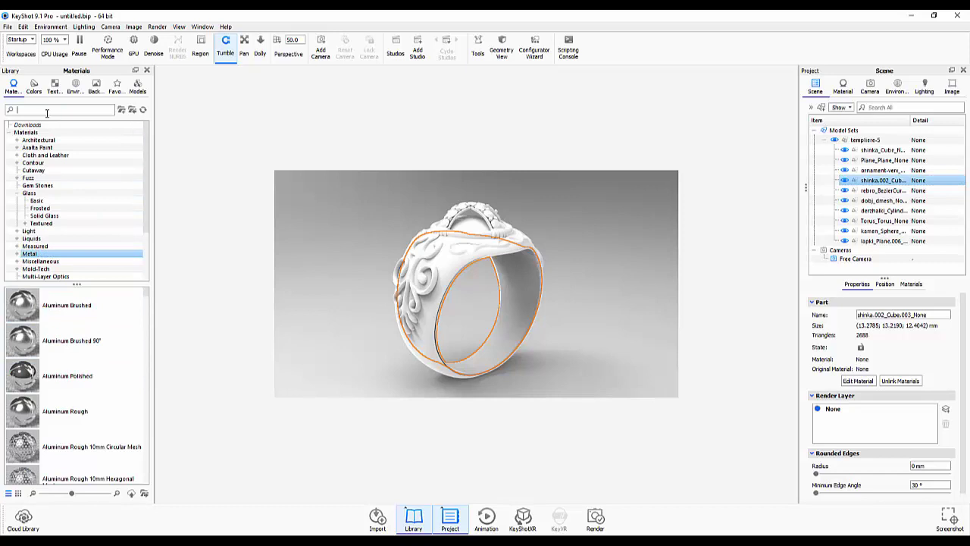
type("plat")
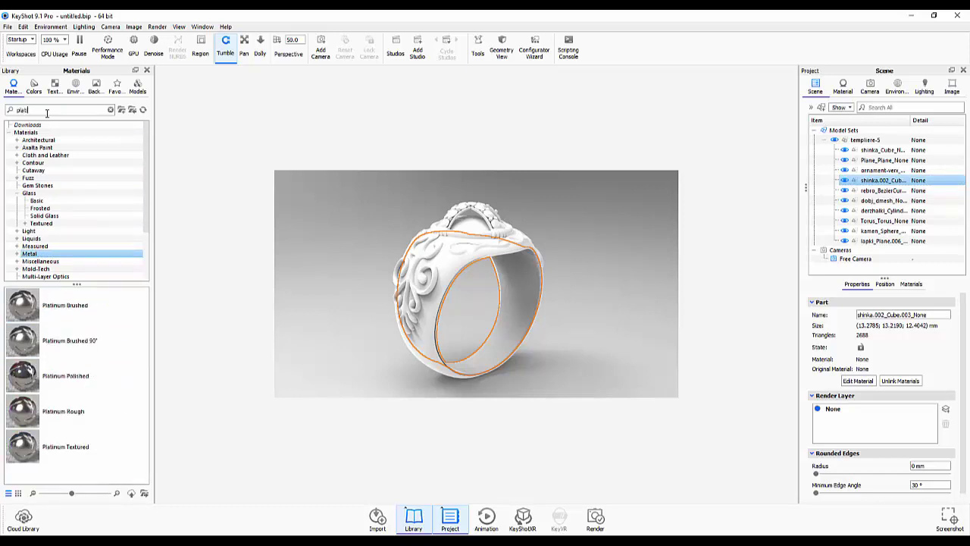
type("ina")
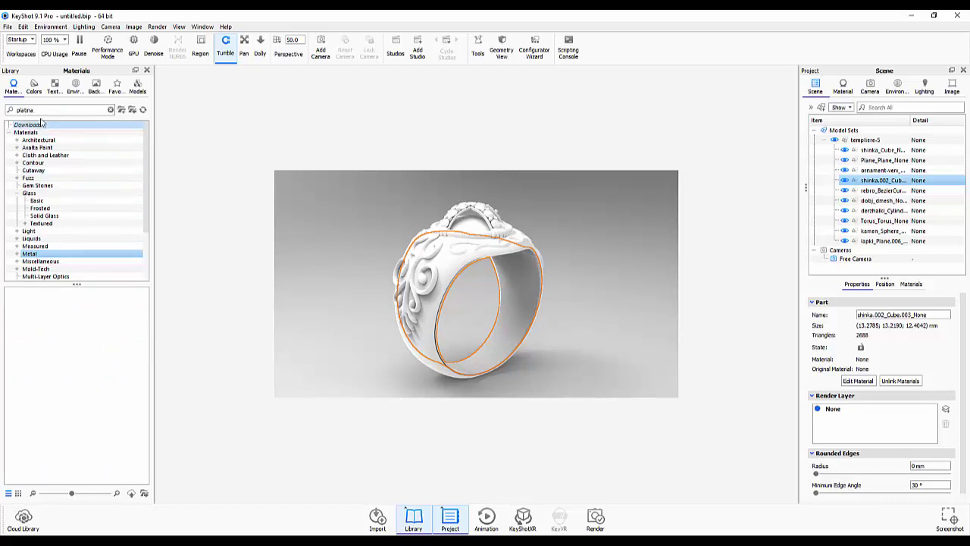
double_click(30, 254)
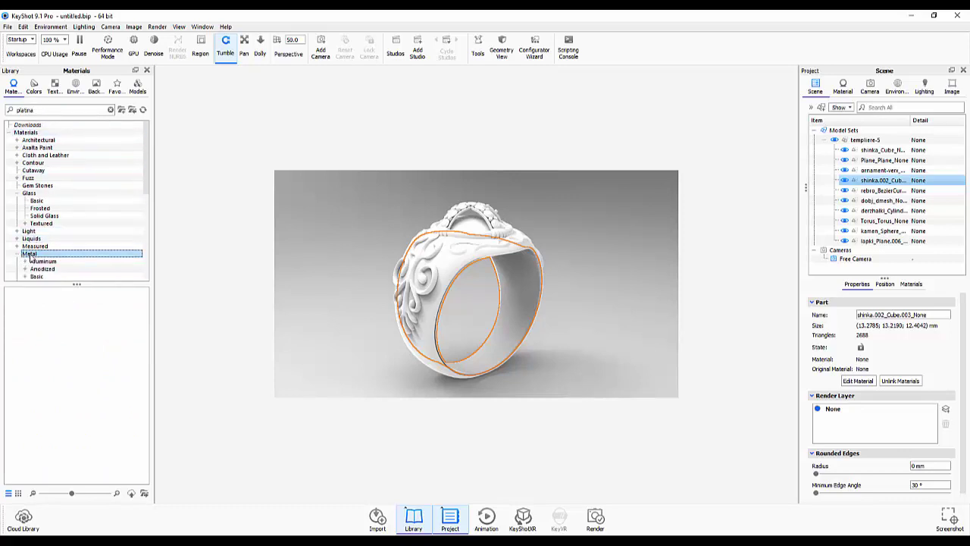
left_click(46, 112)
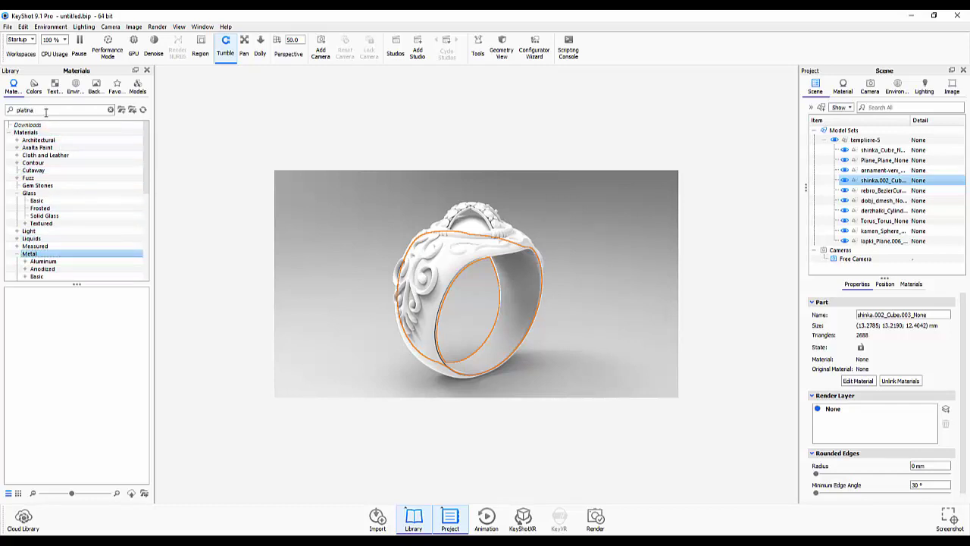
key("BackSpace")
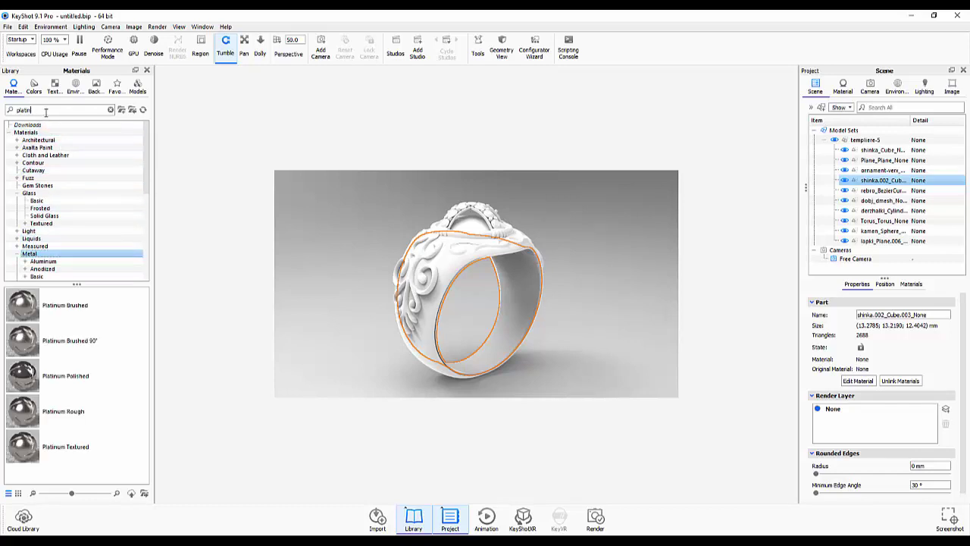
left_click(32, 370)
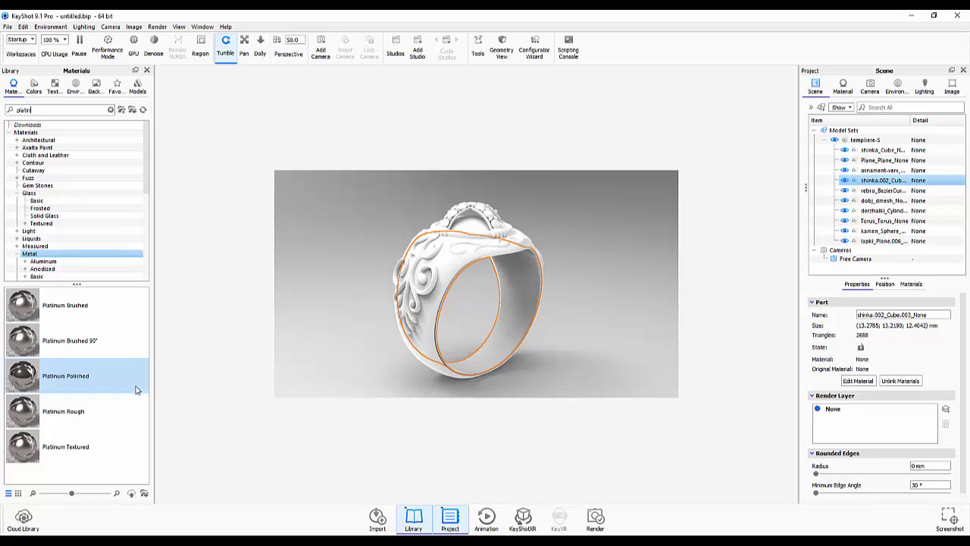
Step: Apply Platinum Polished to the band, ornament swirls, top ornament, prongs and torus
left_click_drag(23, 375, 879, 183)
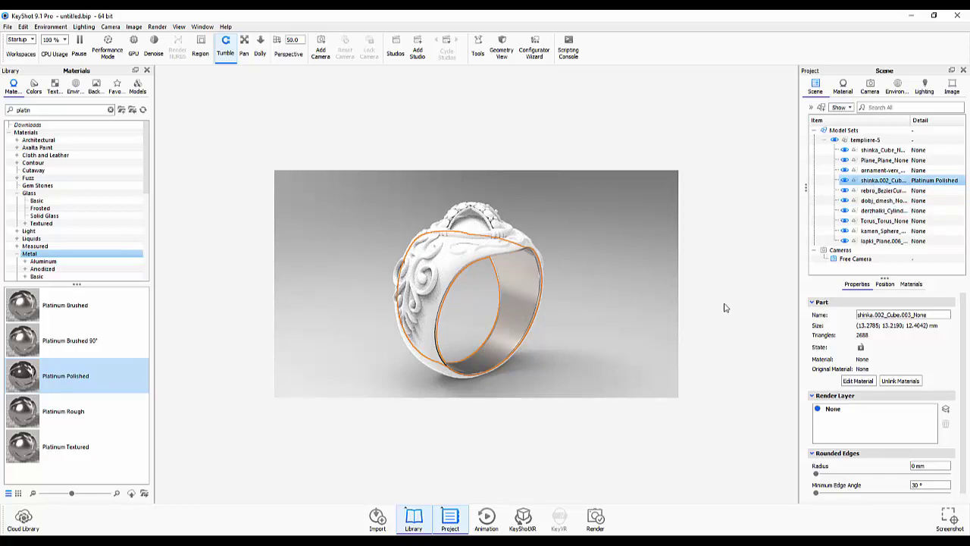
left_click(434, 290)
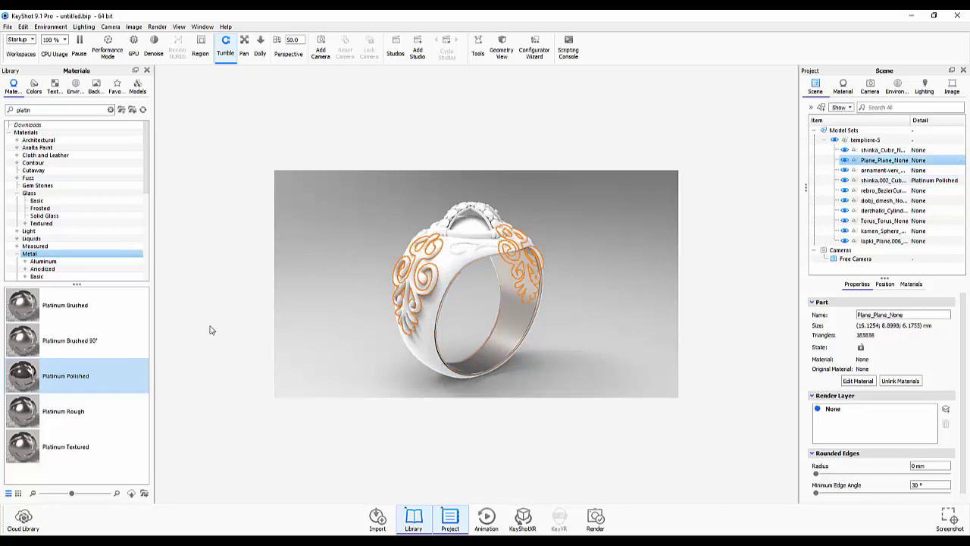
left_click_drag(46, 383, 894, 163)
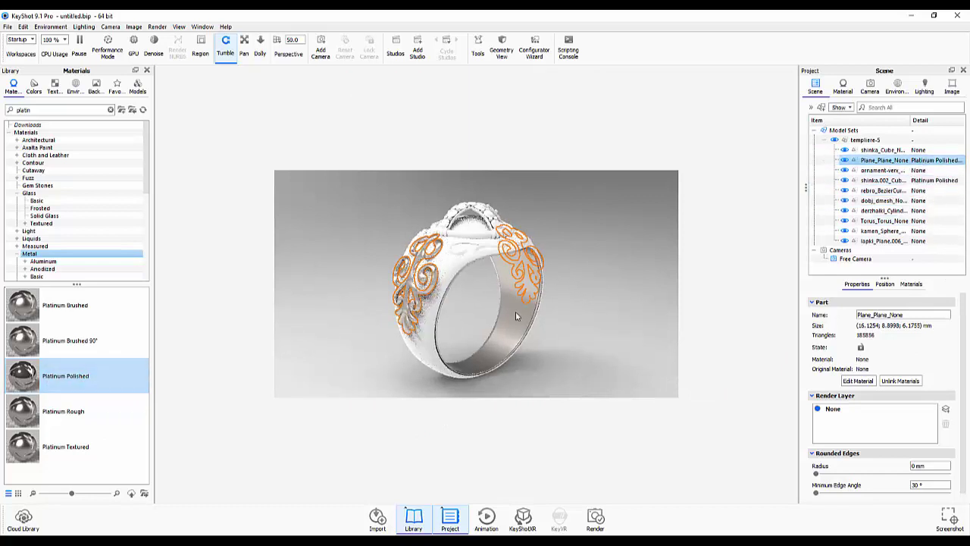
left_click(486, 248)
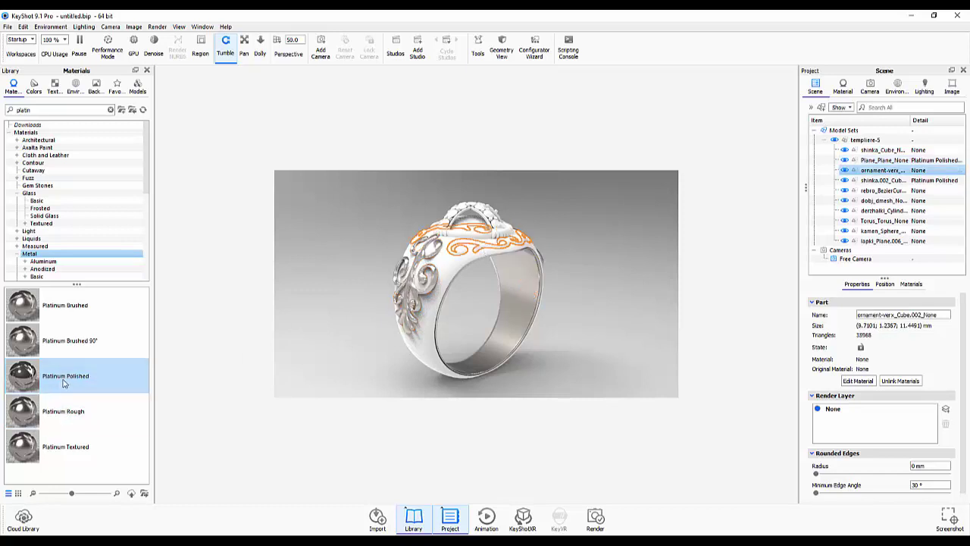
mouse_move(64, 382)
left_mouse_down()
mouse_move(920, 174)
mouse_move(895, 177)
left_mouse_up()
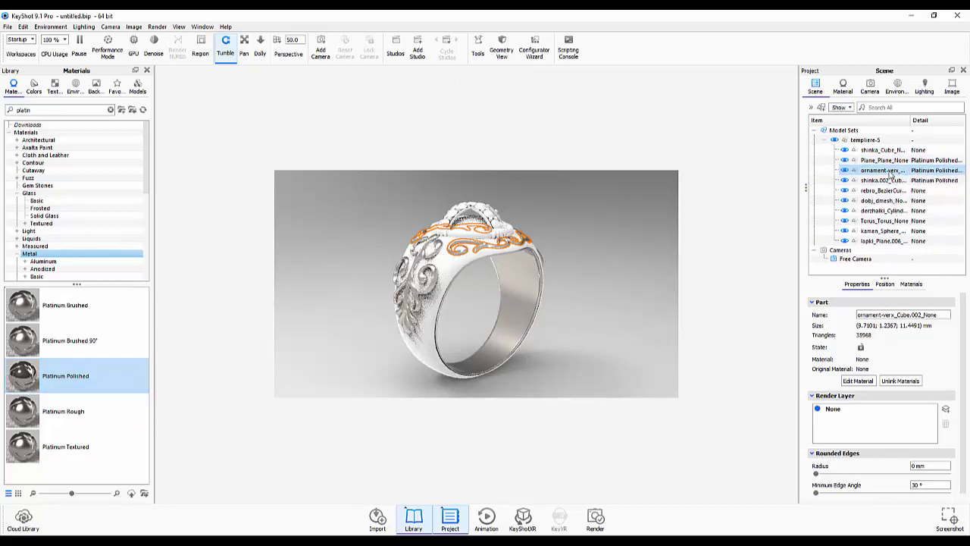
left_click_drag(895, 176, 888, 176)
left_click(499, 240)
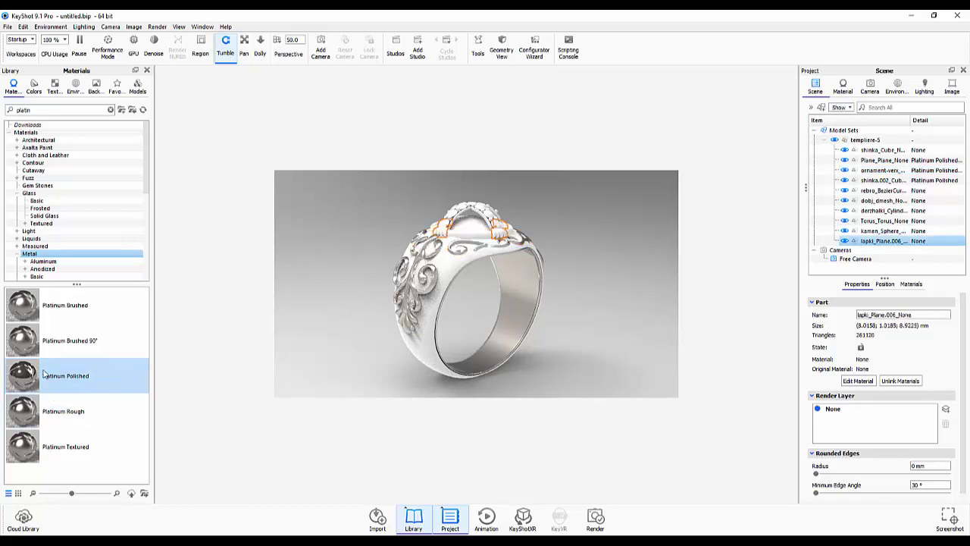
left_click_drag(44, 374, 897, 243)
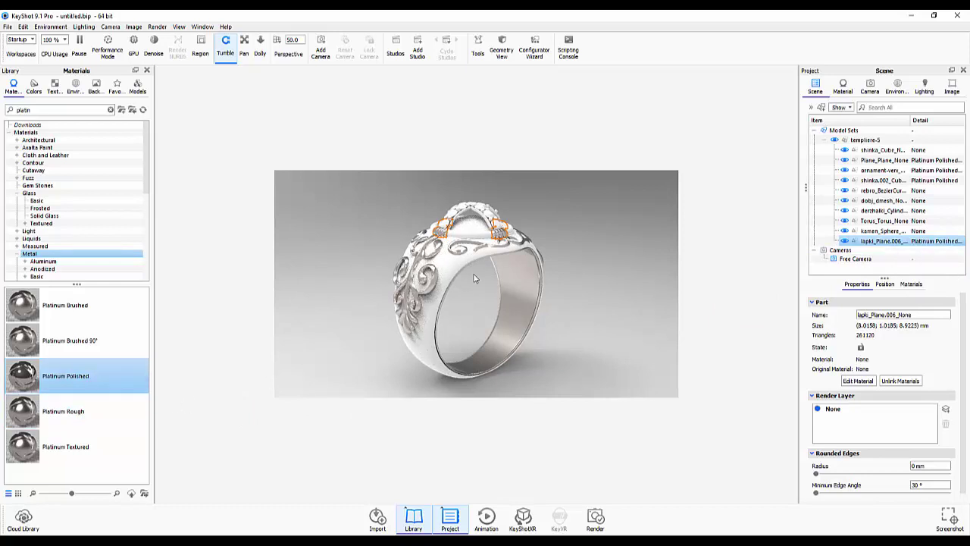
left_click(475, 239)
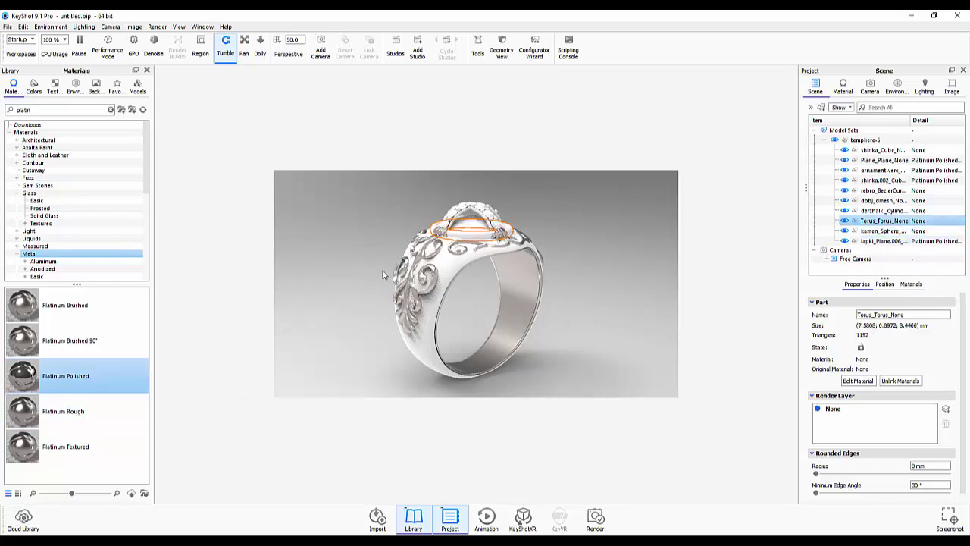
left_click_drag(61, 382, 862, 223)
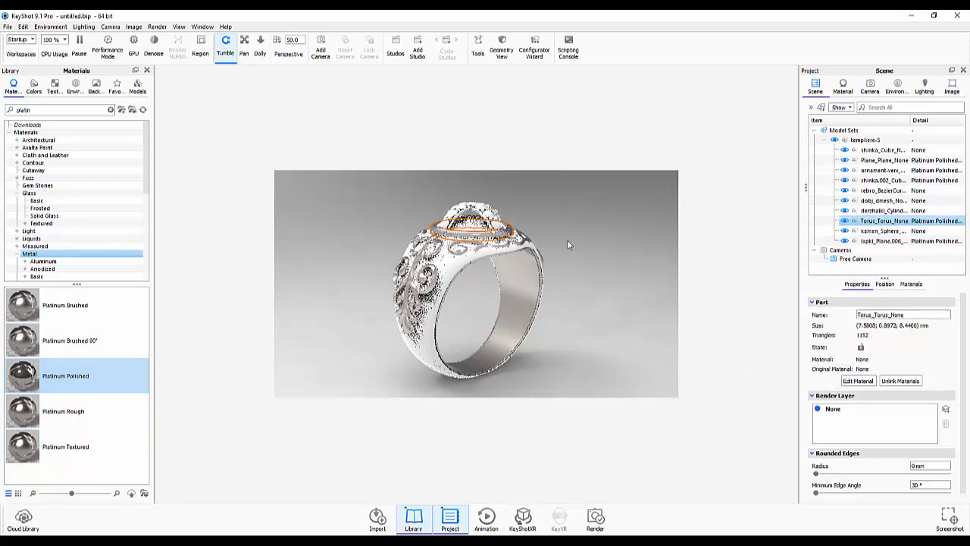
mouse_move(545, 231)
left_mouse_down()
mouse_move(518, 227)
mouse_move(533, 259)
mouse_move(537, 247)
mouse_move(535, 279)
mouse_move(568, 261)
mouse_move(568, 326)
mouse_move(552, 303)
left_mouse_up()
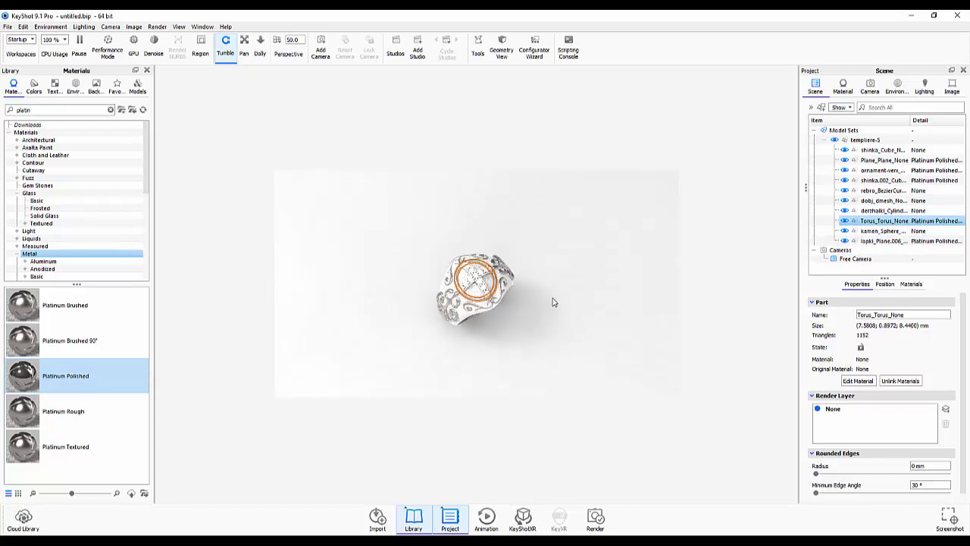
Step: Apply Platinum Polished to the rebro cross part and the derzhalki stone holders
scroll(553, 303, "up", 2)
scroll(553, 303, "up", 3)
scroll(627, 317, "up", 2)
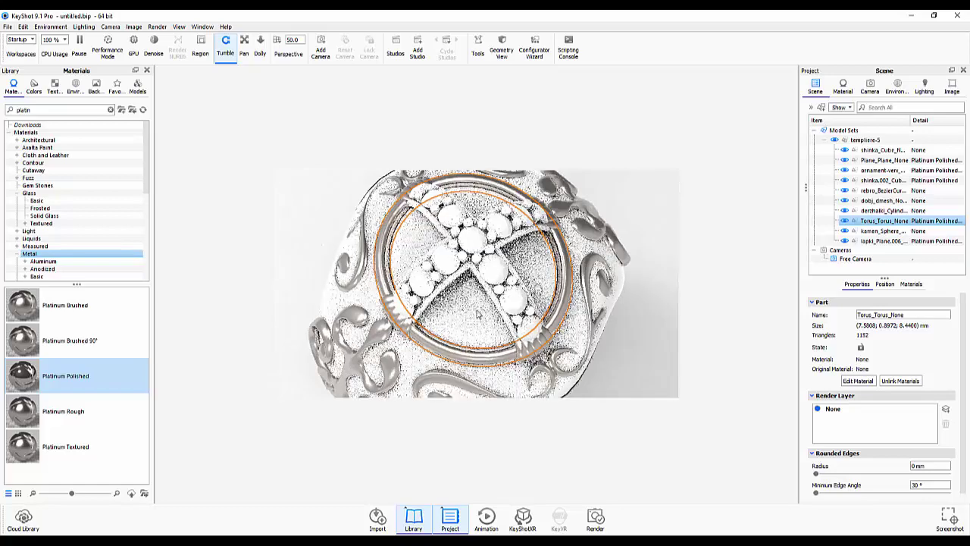
left_click(508, 326)
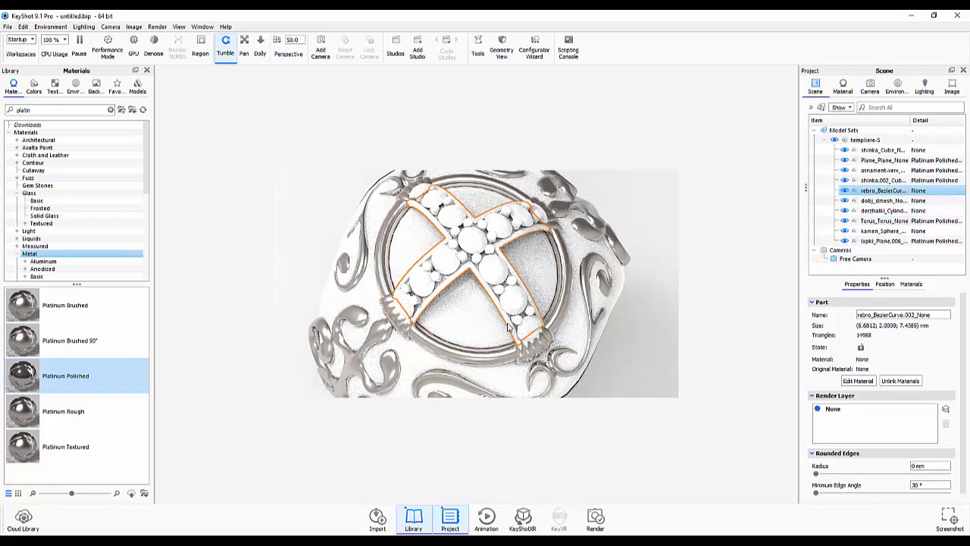
left_click_drag(55, 381, 870, 195)
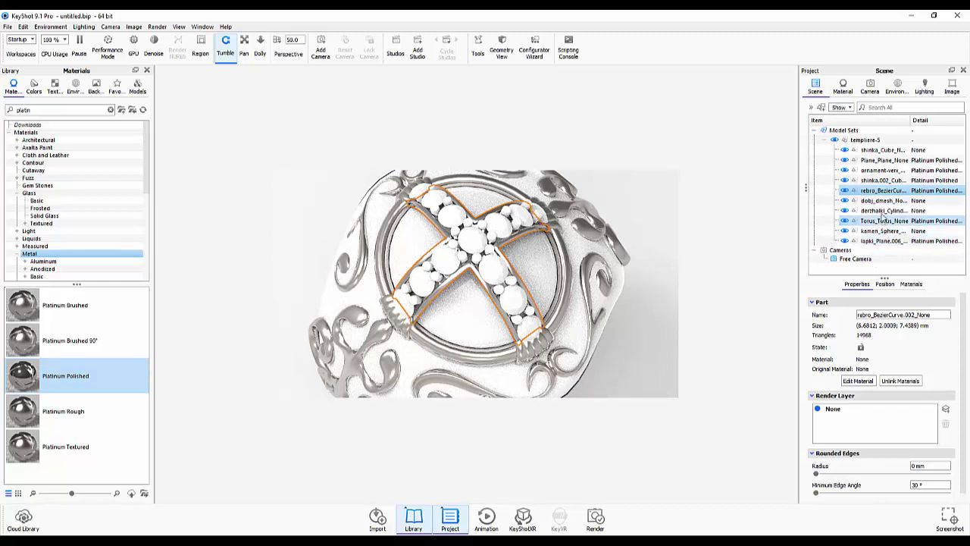
left_click(883, 211)
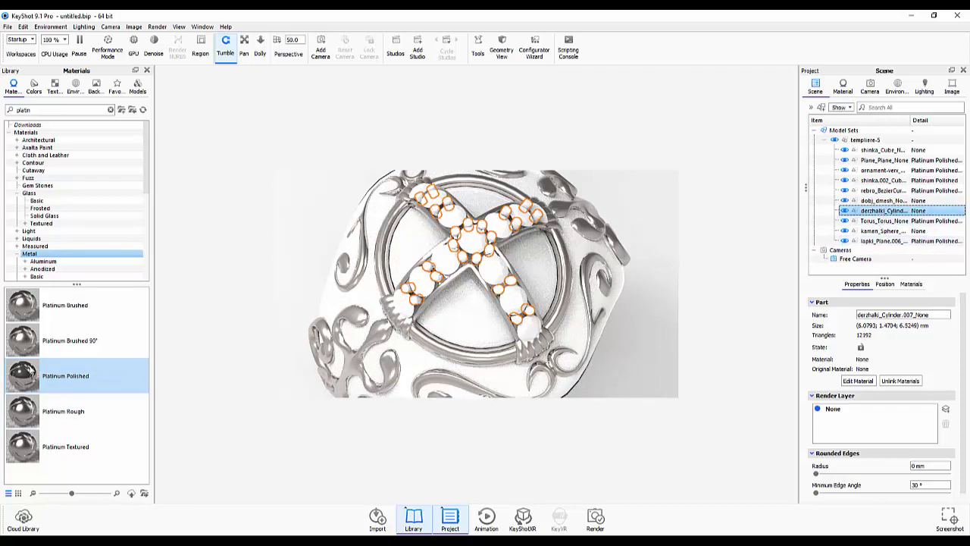
mouse_move(30, 375)
left_mouse_down()
mouse_move(407, 382)
mouse_move(903, 220)
mouse_move(874, 218)
left_mouse_up()
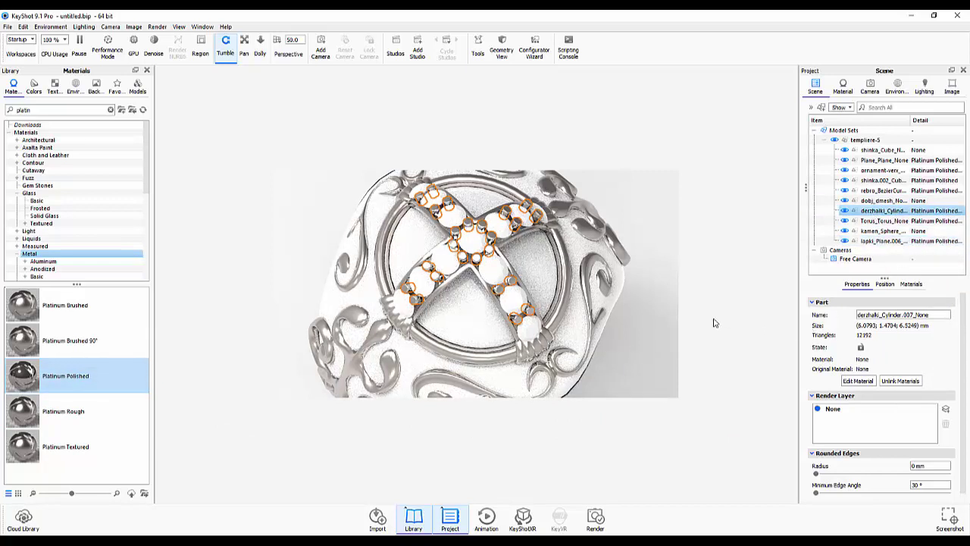
left_click_drag(714, 323, 666, 317)
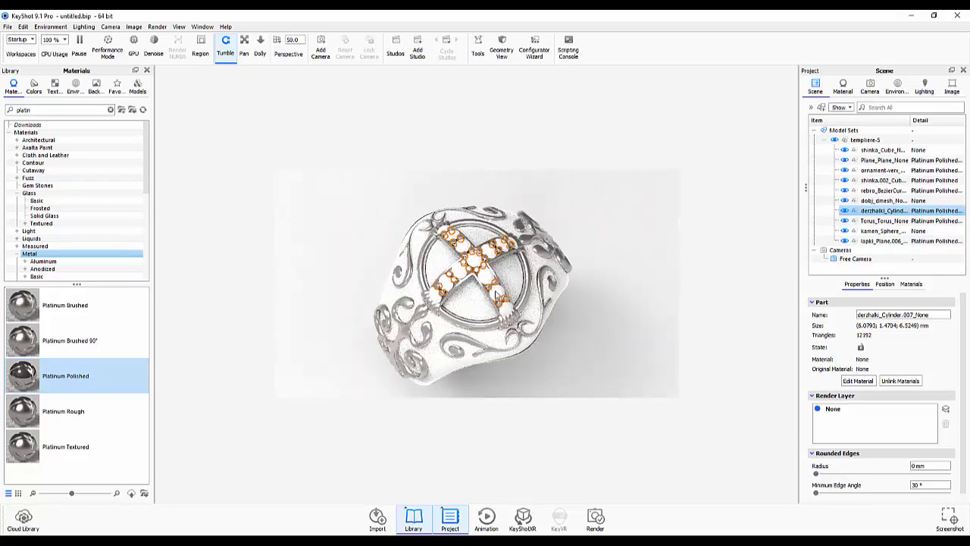
left_click(497, 294)
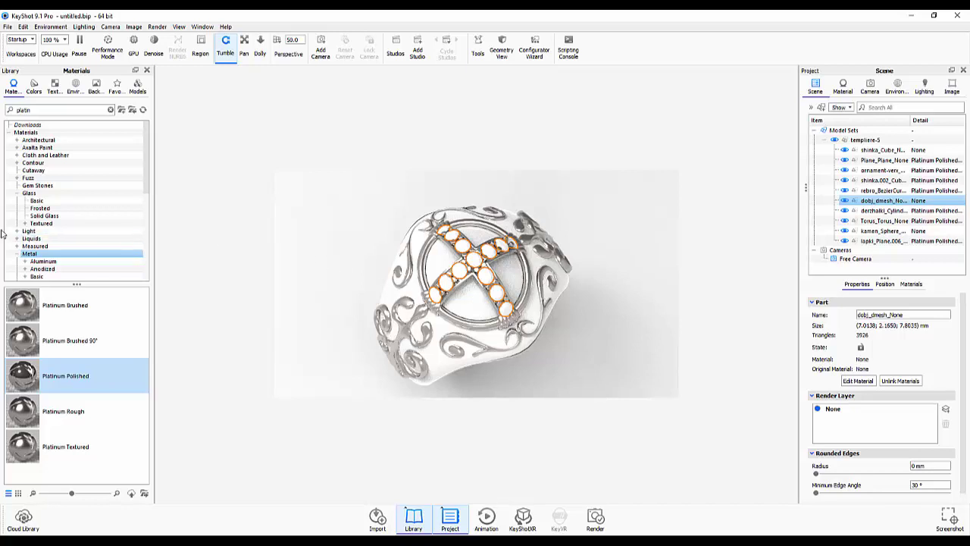
Step: Give the dobj small stones Glass (Solid) Red, then replace it with Glass Basic Red
left_click(31, 194)
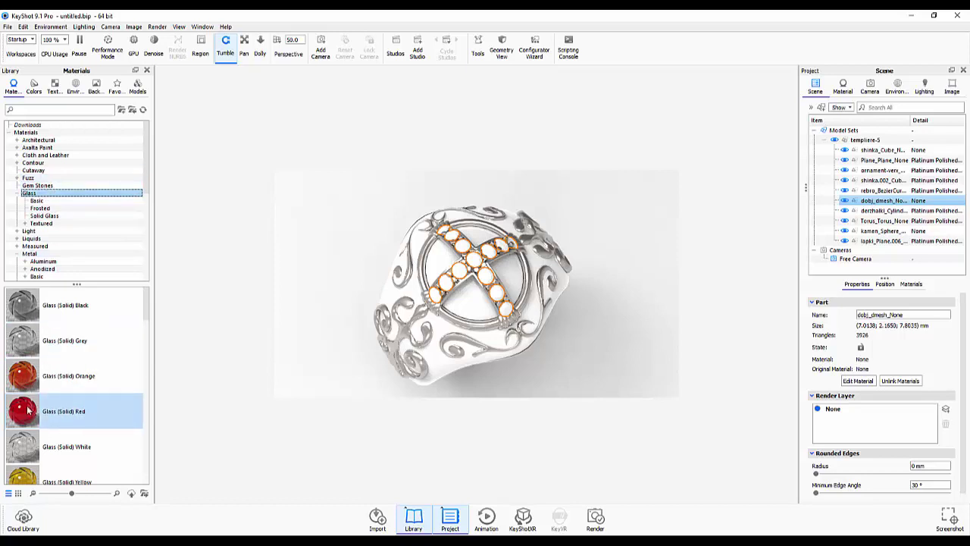
mouse_move(22, 411)
left_mouse_down()
mouse_move(486, 280)
mouse_move(883, 206)
left_mouse_up()
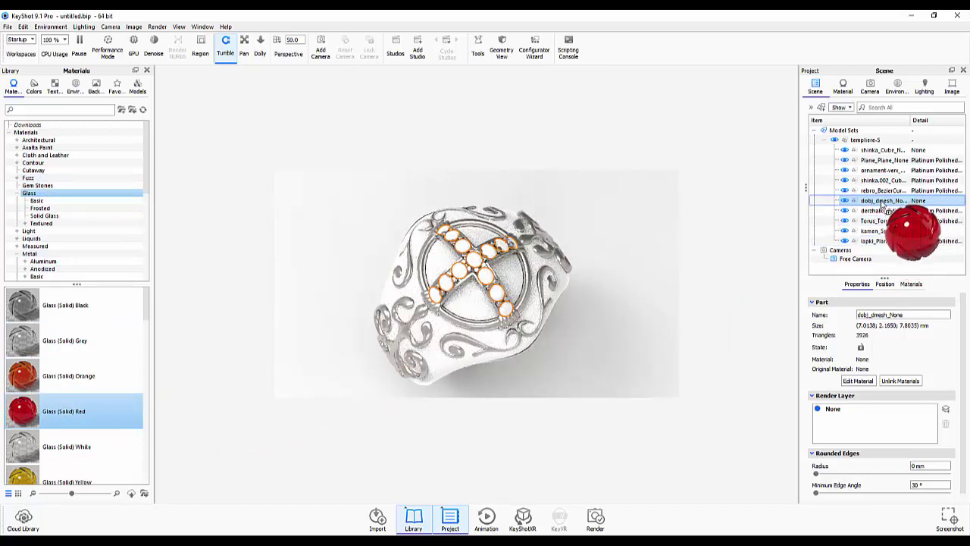
left_click_drag(883, 204, 883, 203)
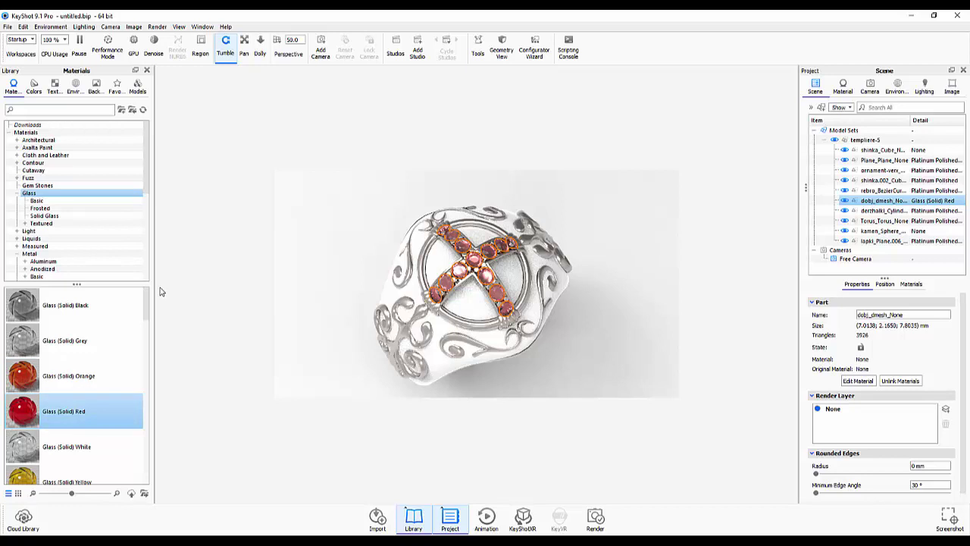
left_click(36, 201)
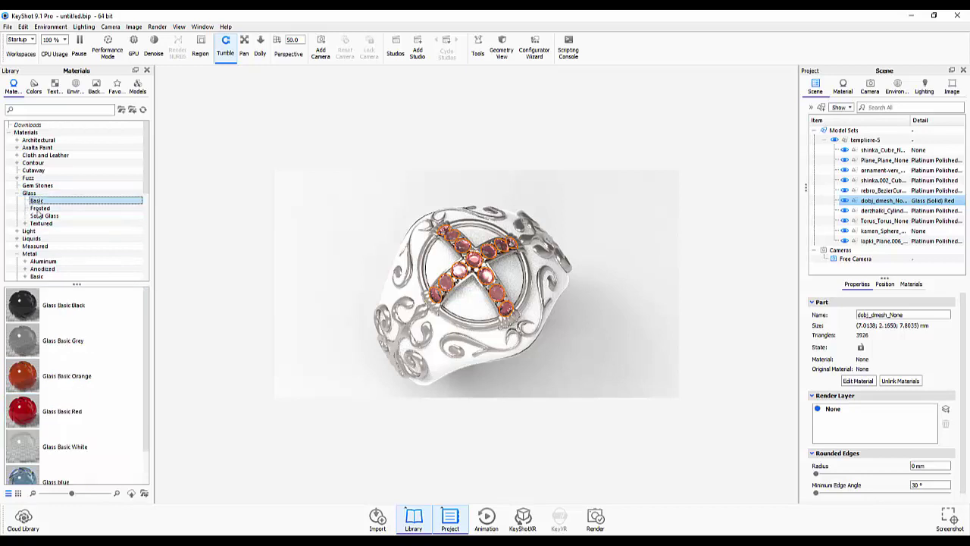
left_click_drag(31, 413, 501, 301)
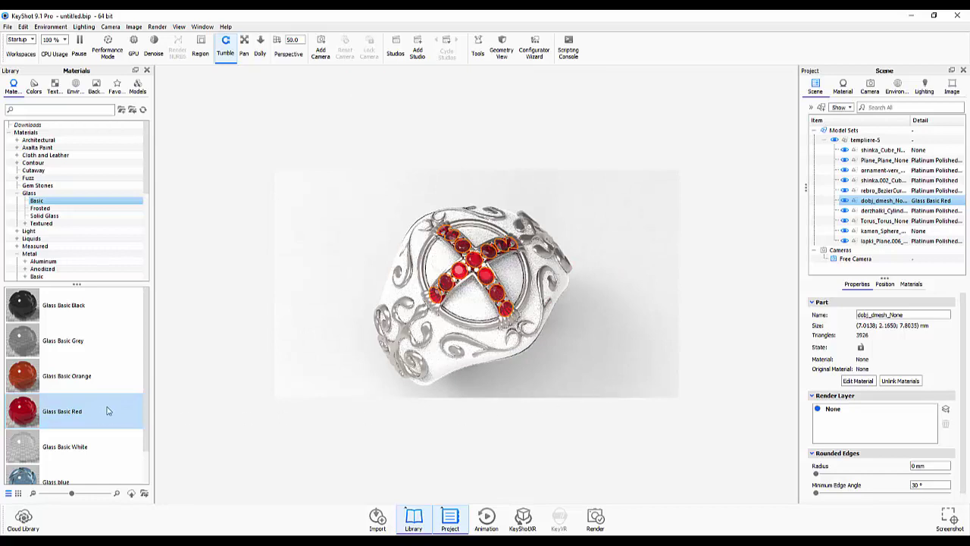
left_click(472, 312)
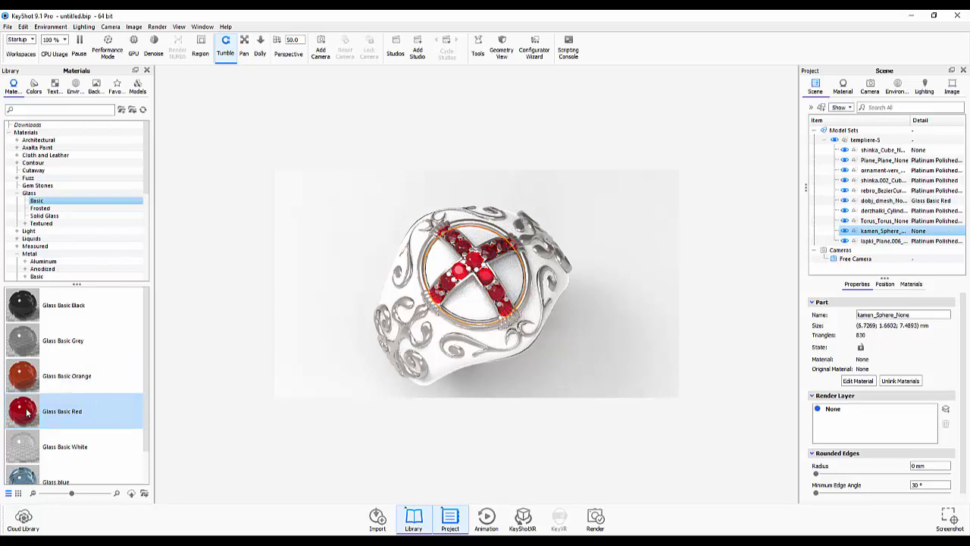
Step: Apply Glass Basic Red to the kamen_Sphere central dome stone
left_click_drag(26, 412, 878, 232)
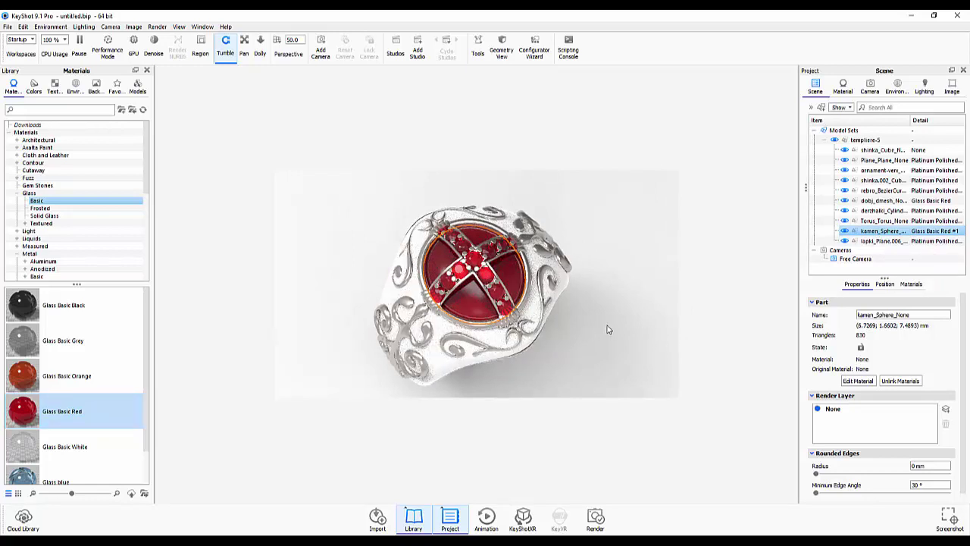
left_click_drag(622, 311, 614, 303)
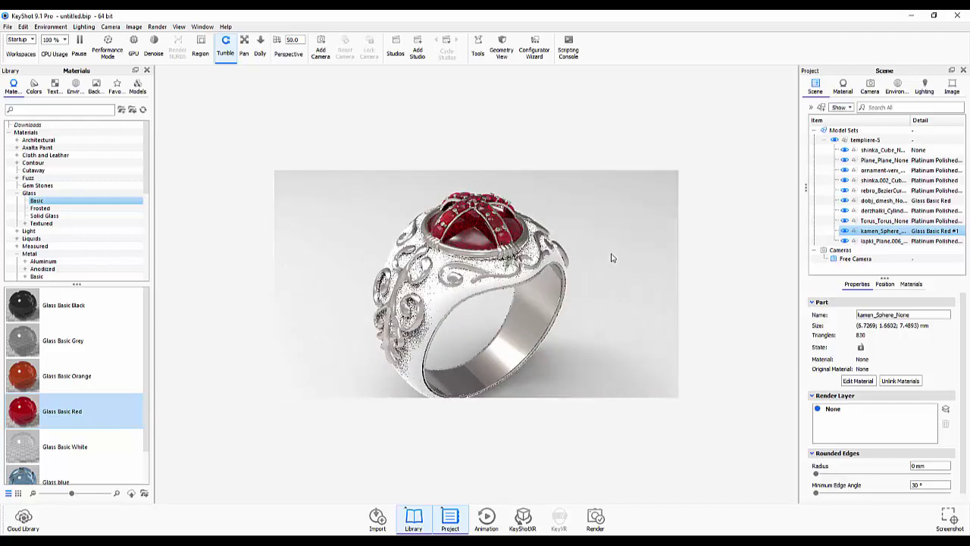
left_click(447, 311)
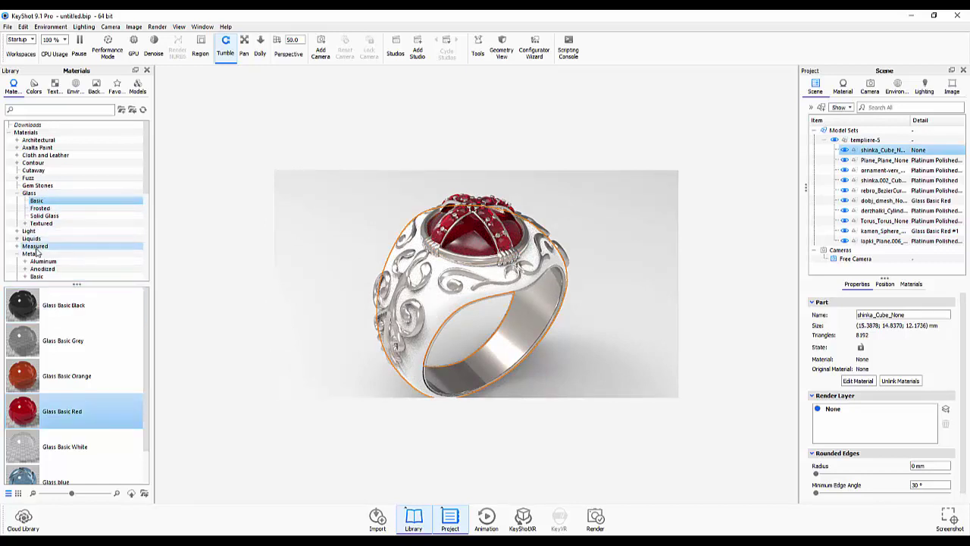
Step: Apply Anodized Aluminum Brushed 90° Black from Metal > Anodized to the shinka_Cube body
left_click(32, 254)
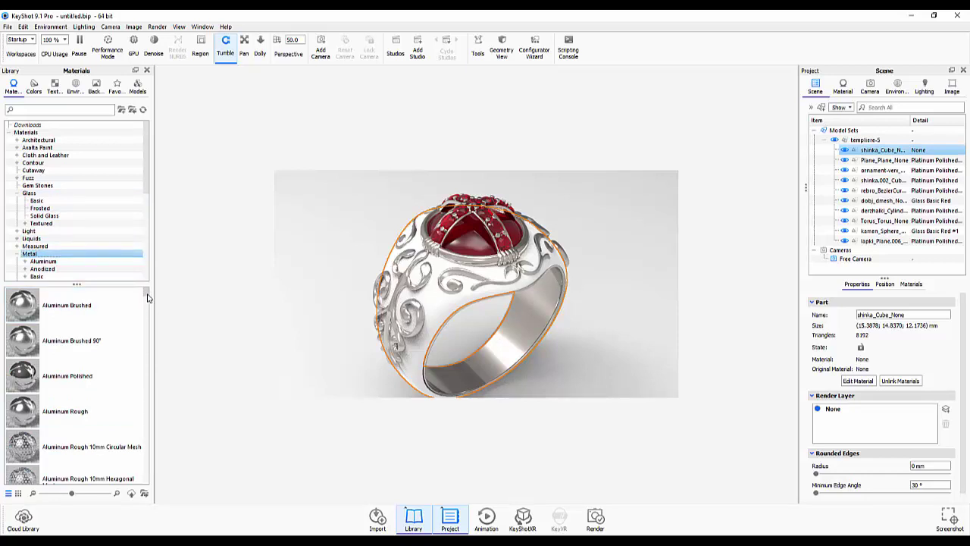
left_click(48, 271)
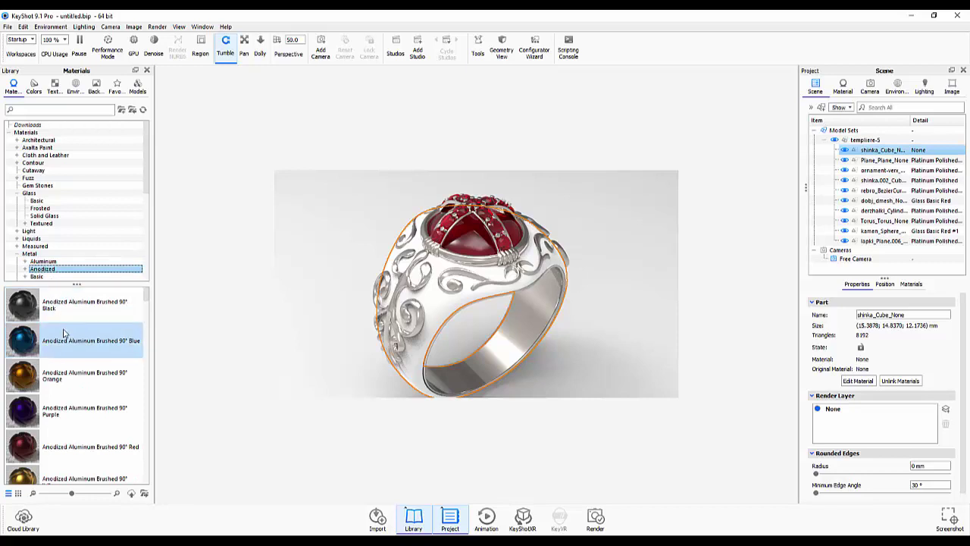
mouse_move(23, 305)
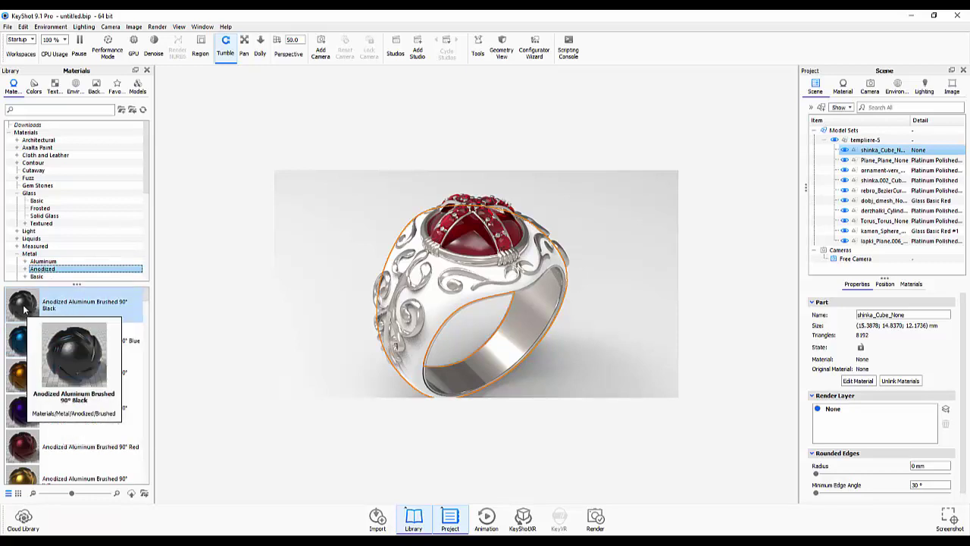
left_click_drag(24, 307, 875, 152)
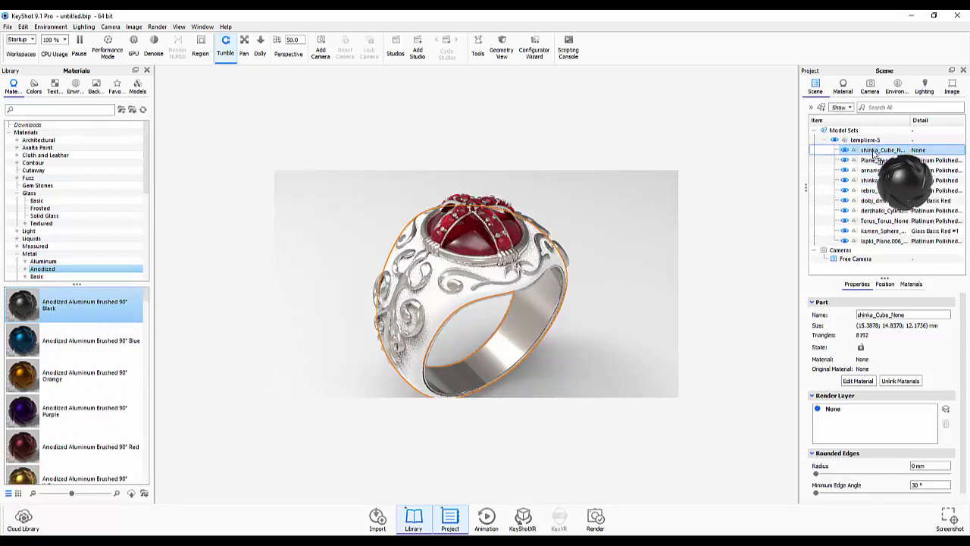
left_click_drag(875, 151, 878, 152)
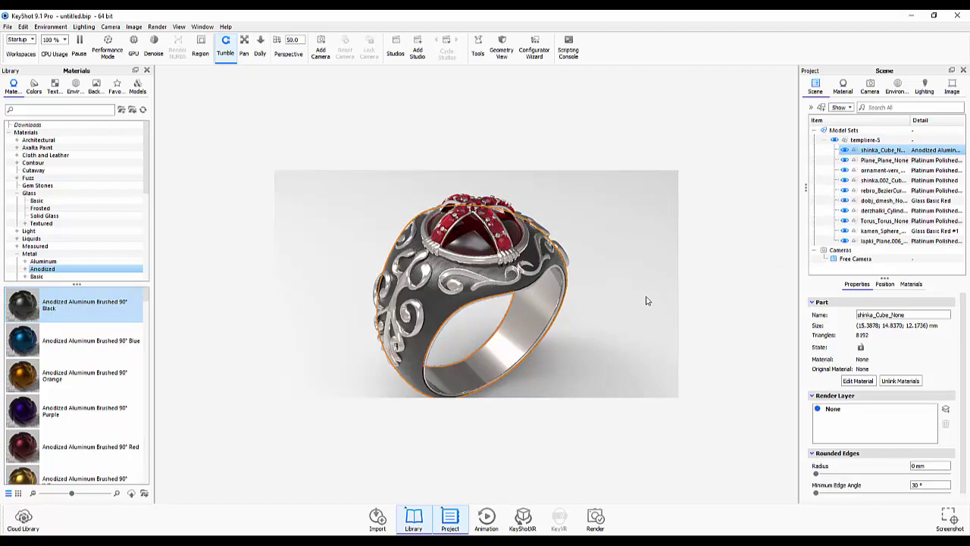
left_click_drag(647, 300, 673, 295)
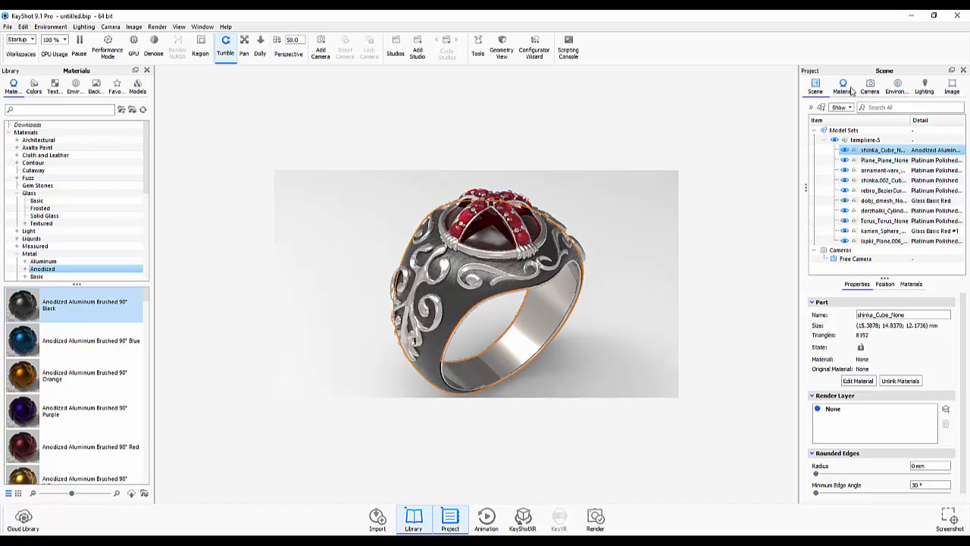
left_click(847, 90)
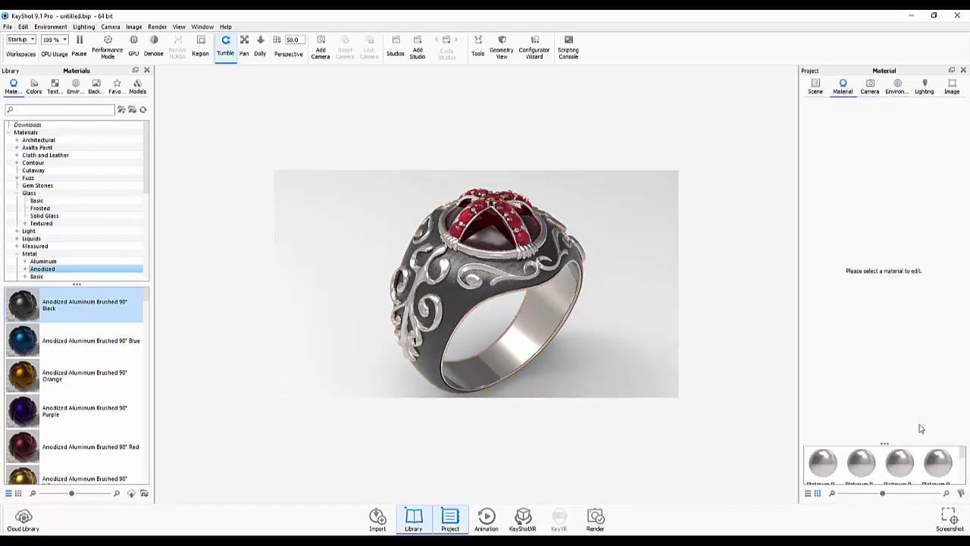
Step: Show the black anodized material's Textures settings alongside the library's Bump Maps textures
scroll(917, 464, "down", 1)
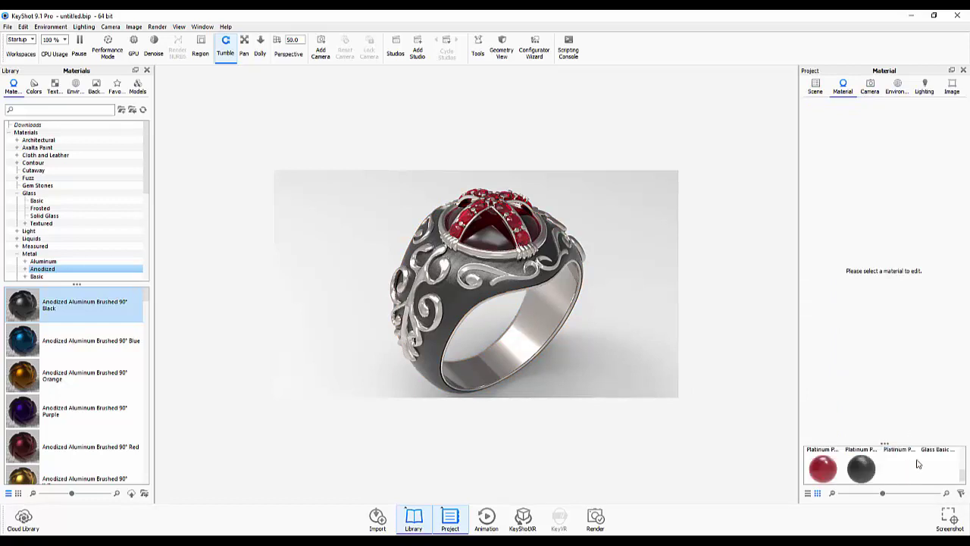
left_click(861, 466)
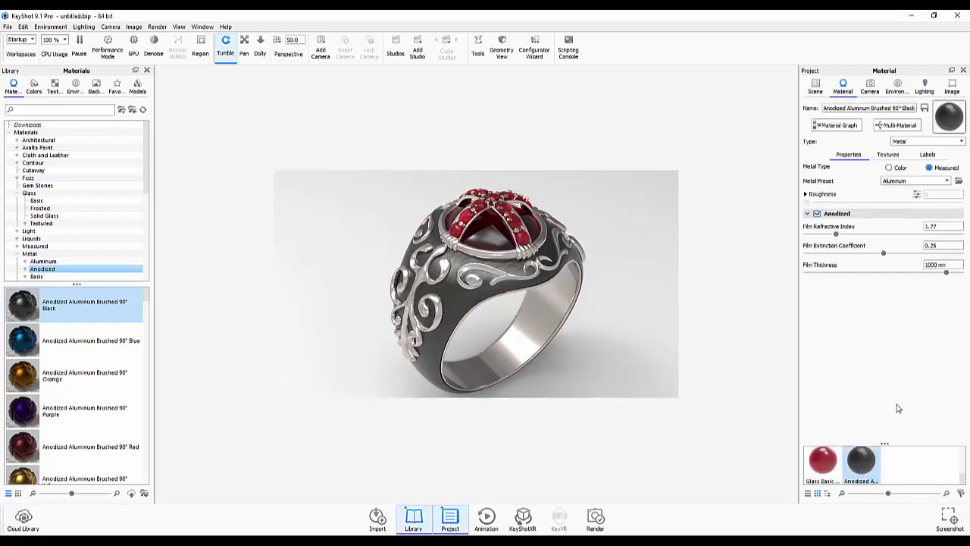
left_click(888, 155)
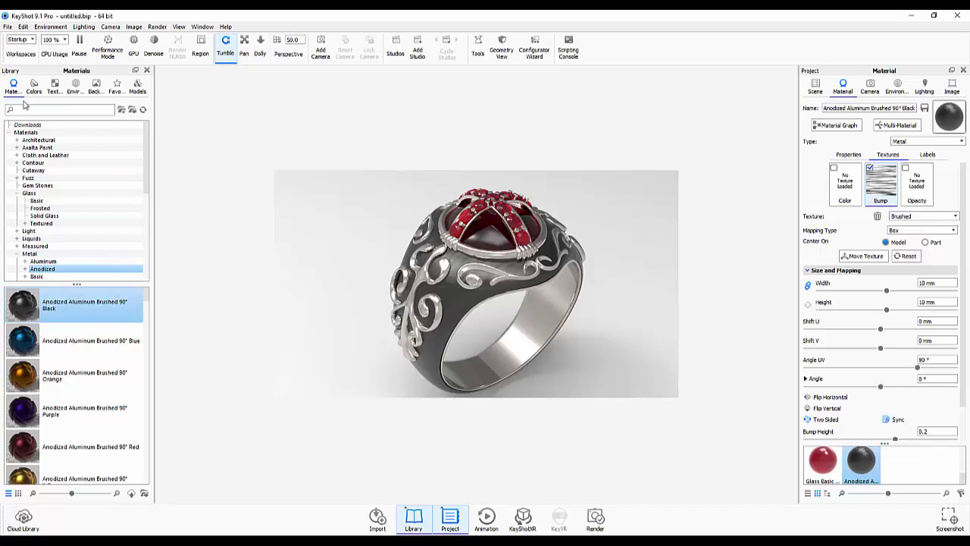
left_click(55, 86)
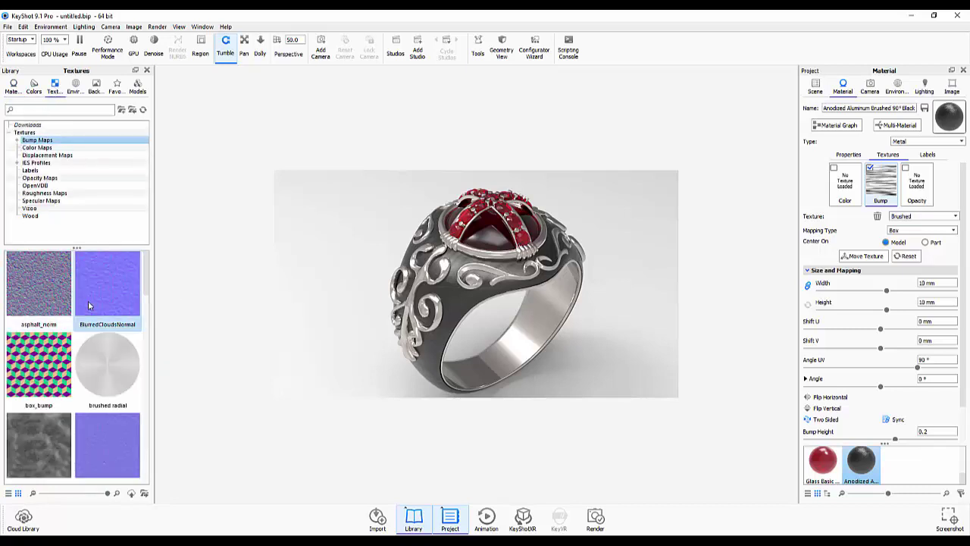
mouse_move(106, 283)
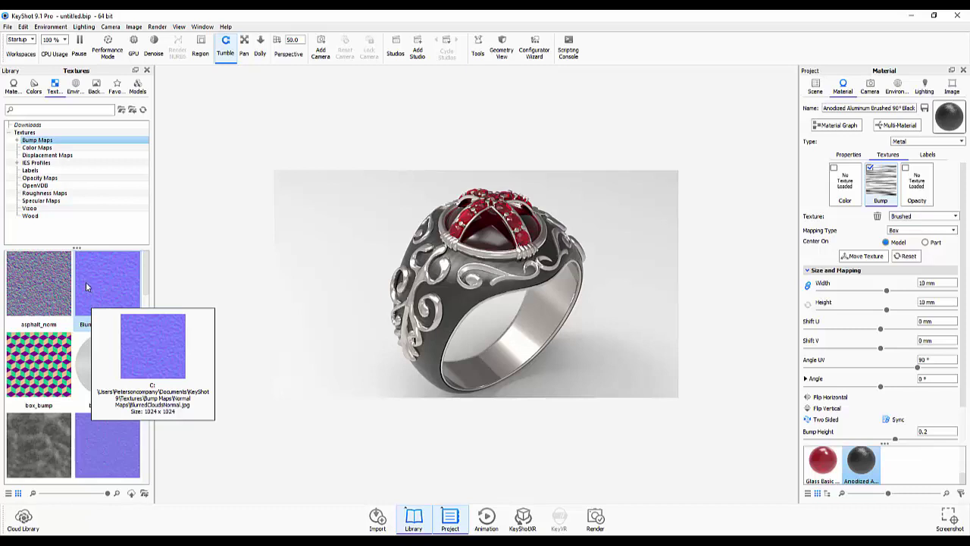
Step: Browse the Roughness, Specular, Vizoo and Wood texture categories
left_click(45, 193)
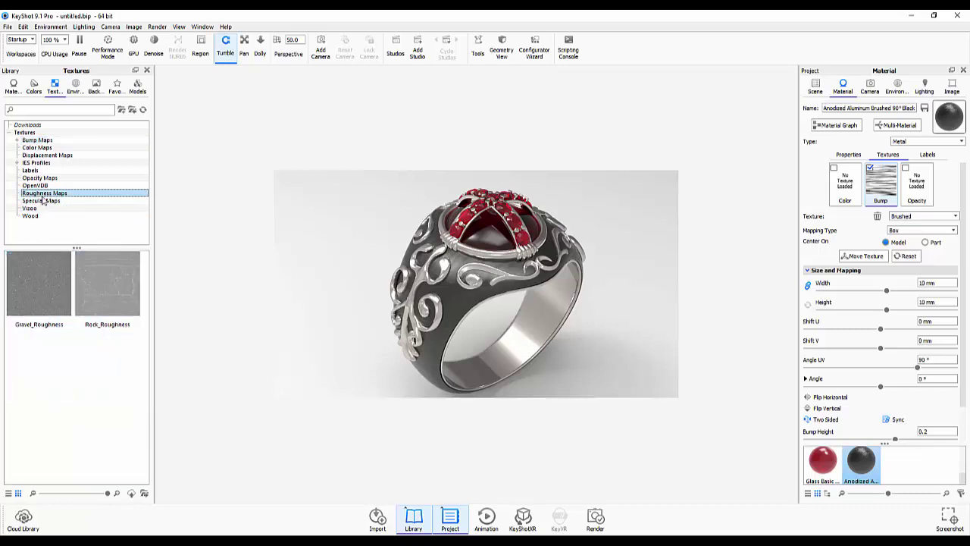
left_click(41, 201)
left_click(31, 208)
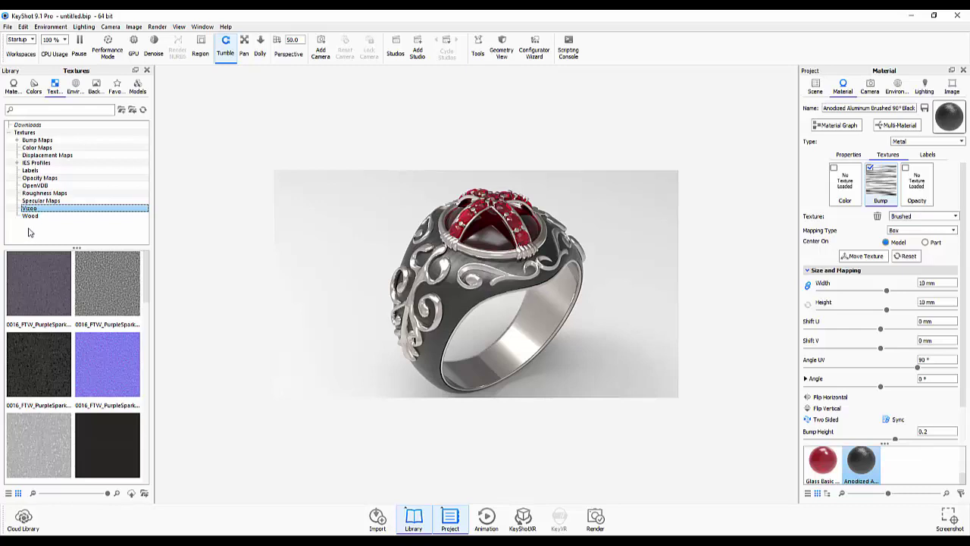
left_click(30, 216)
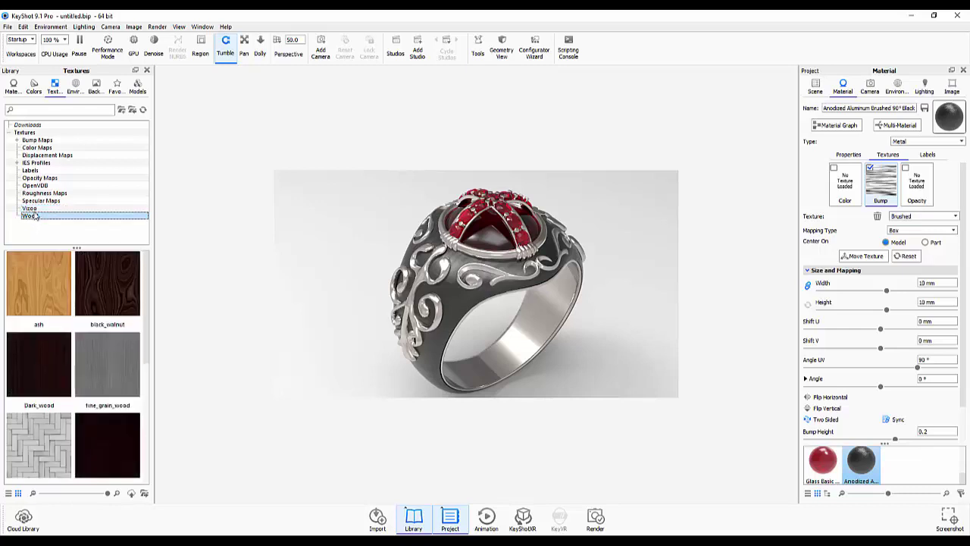
left_click(31, 208)
left_click(38, 201)
left_click(42, 193)
Step: Return to Bump Maps and drop BlurredCloudsNormal onto the ring's dark body
left_click(44, 186)
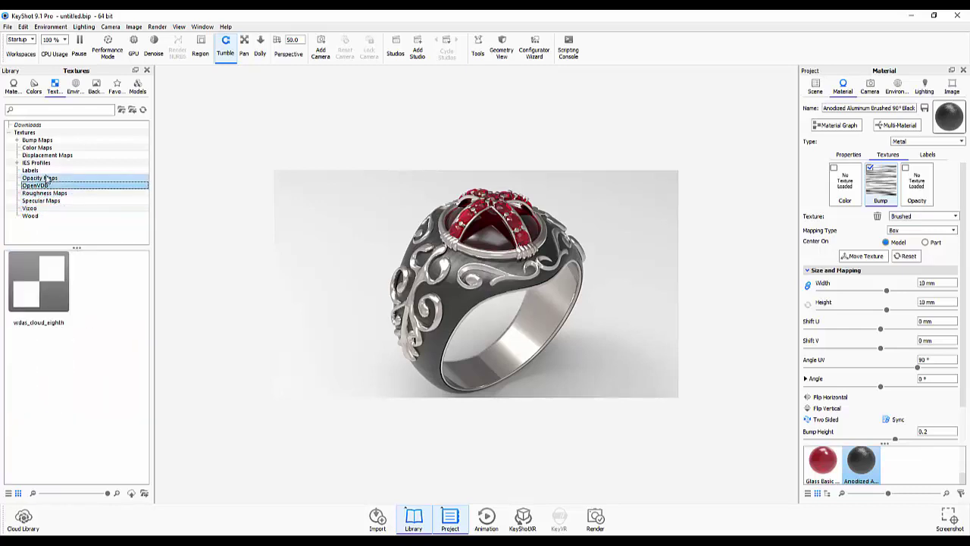
left_click(47, 178)
left_click(48, 171)
left_click(50, 163)
left_click(51, 155)
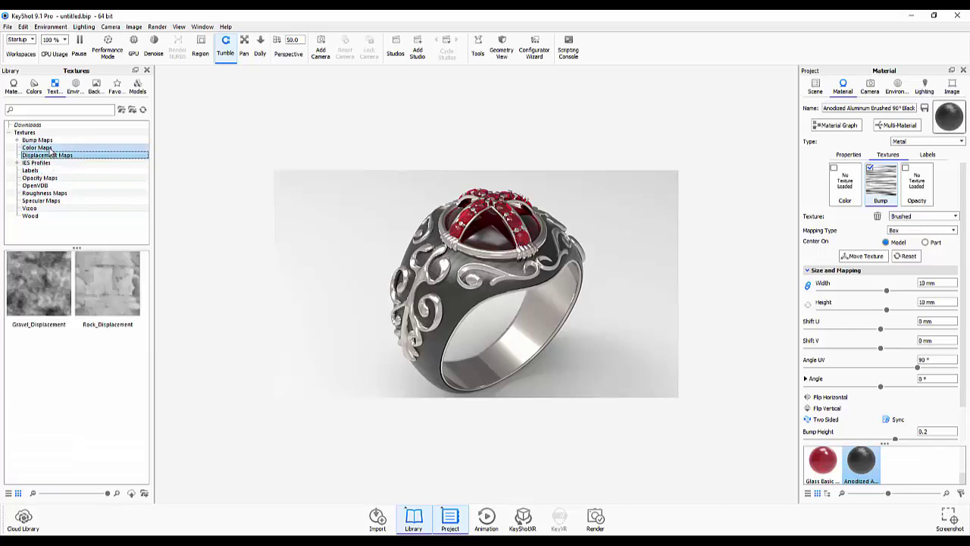
left_click(46, 147)
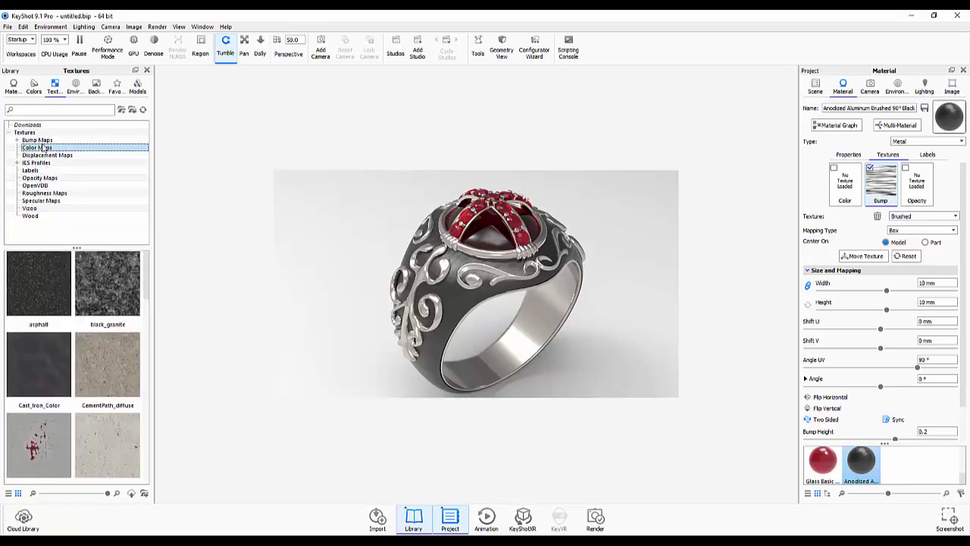
key("Up")
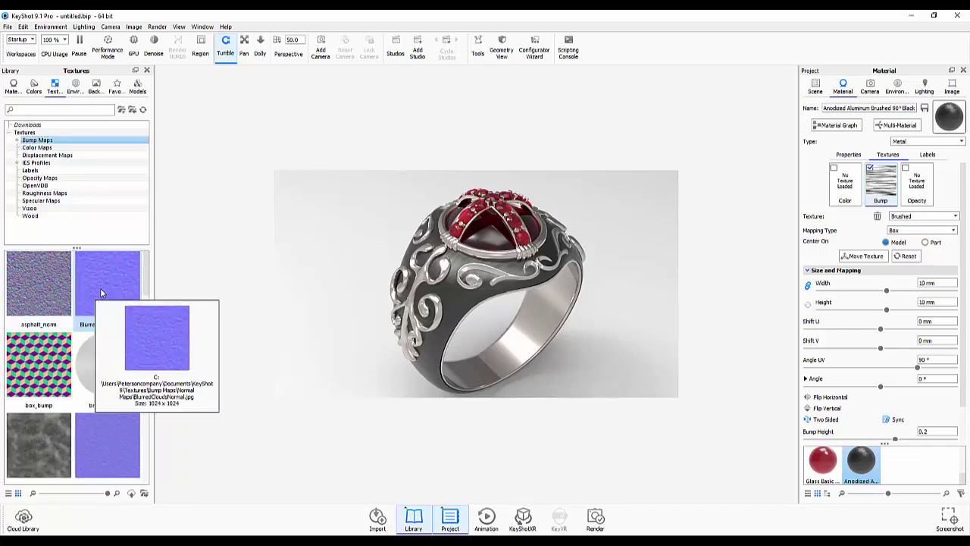
left_click_drag(100, 288, 465, 299)
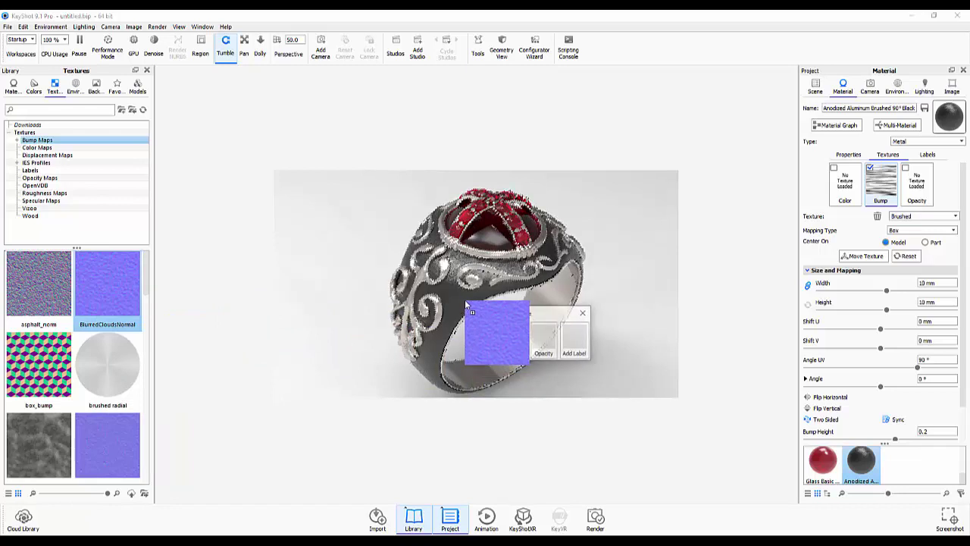
Step: Apply BlurredCloudsNormal as the dark body's bump texture, sized to about 2.205 mm width
mouse_move(465, 299)
left_mouse_down()
mouse_move(543, 346)
mouse_move(515, 345)
left_mouse_up()
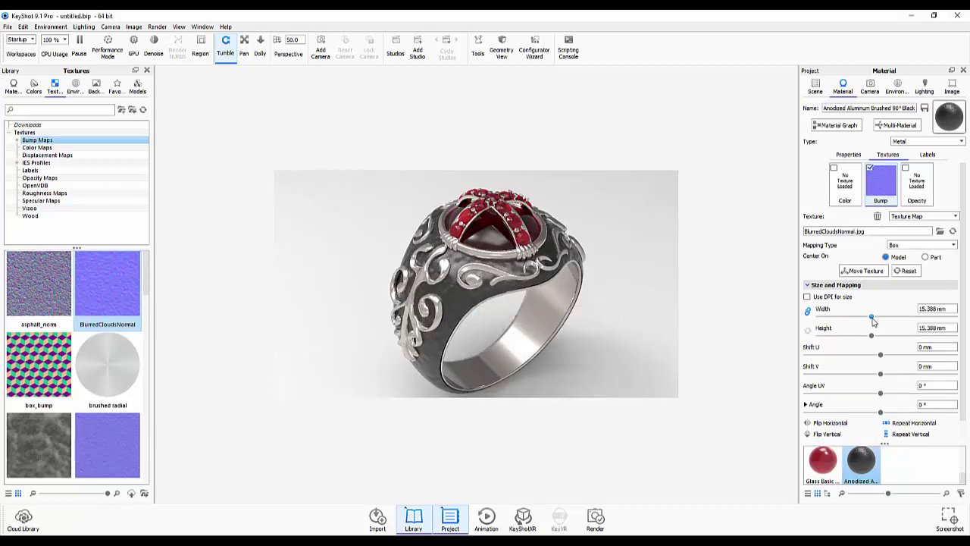
left_click_drag(873, 318, 829, 318)
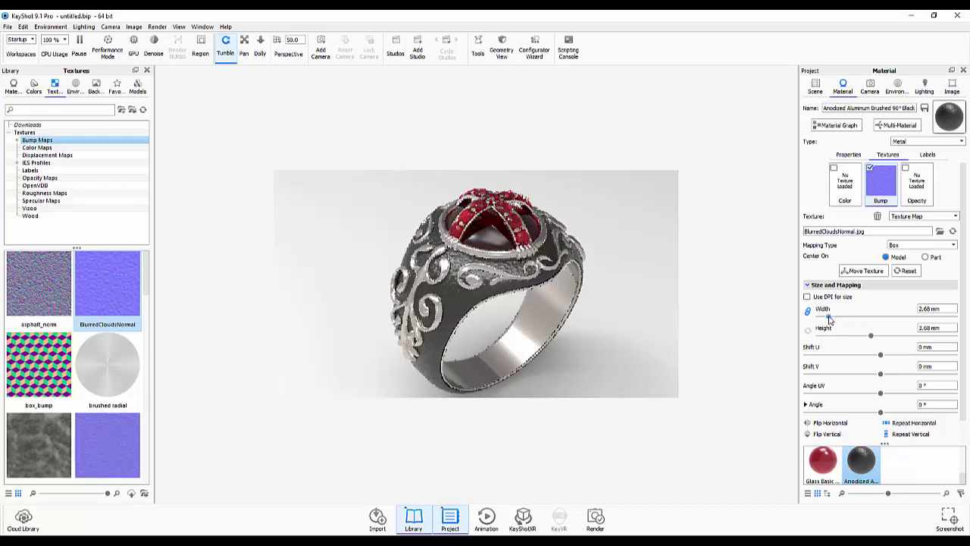
left_click_drag(829, 319, 879, 332)
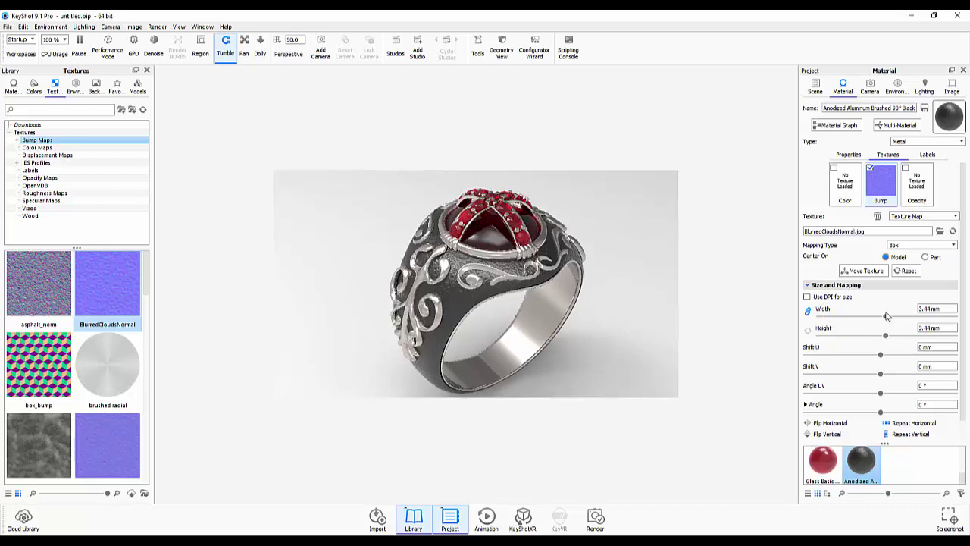
left_click_drag(887, 318, 843, 319)
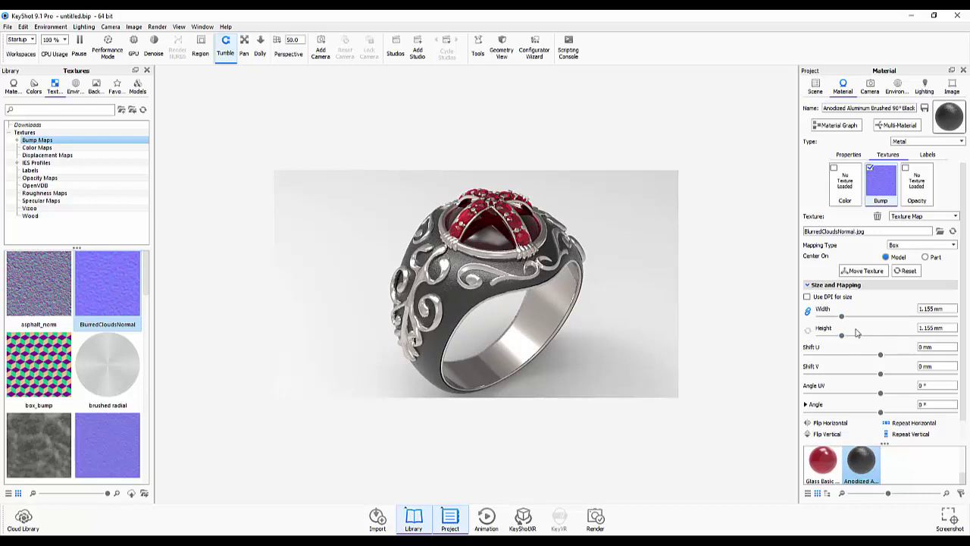
left_click_drag(842, 335, 864, 338)
Step: Orbit the ring to a slightly different angle and pick the red glass material for editing
left_click_drag(567, 286, 562, 302)
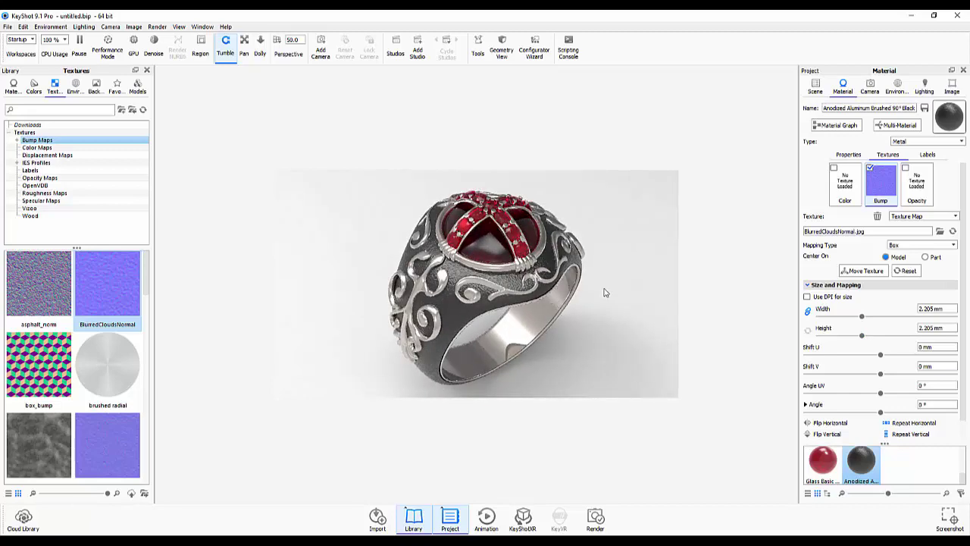
scroll(604, 293, "up", 3)
scroll(604, 293, "down", 5)
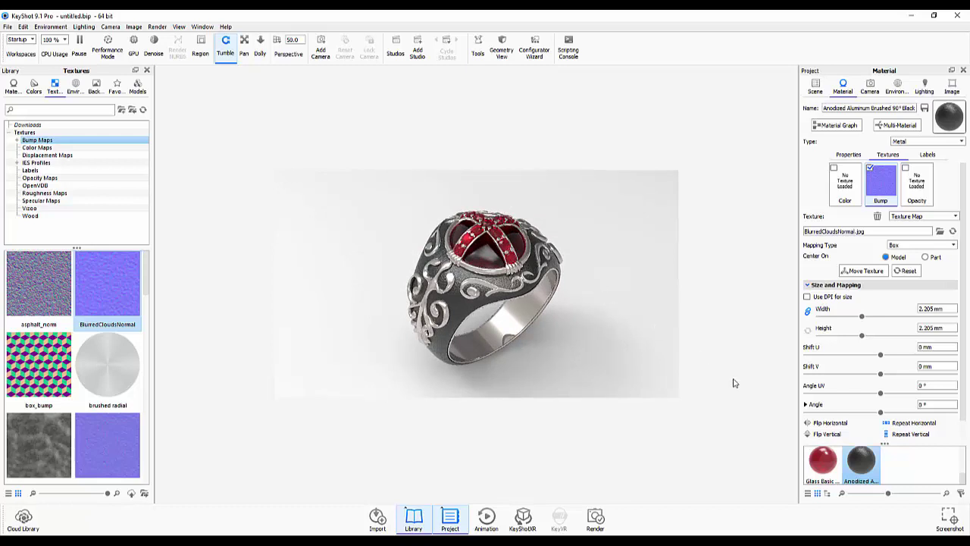
left_click_drag(820, 472, 505, 258)
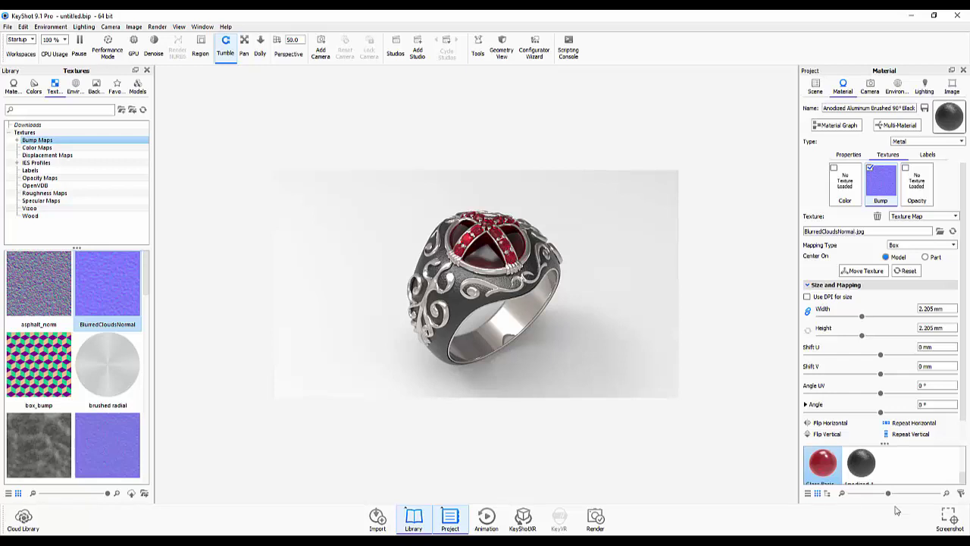
Step: Enable Refractive on Glass Basic Red and set its refractive index to 1.914
left_click(814, 472)
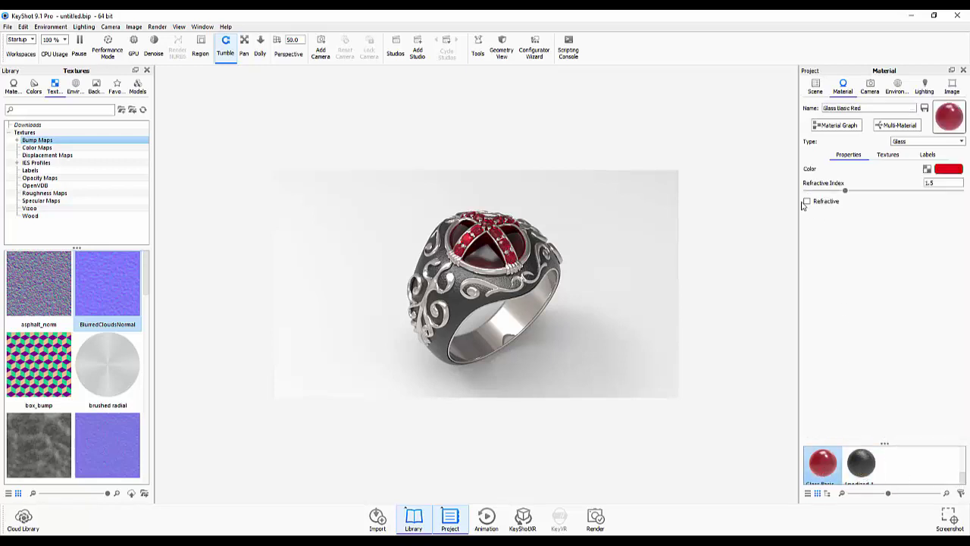
left_click(807, 201)
mouse_move(846, 192)
left_mouse_down()
mouse_move(898, 192)
mouse_move(877, 194)
left_mouse_up()
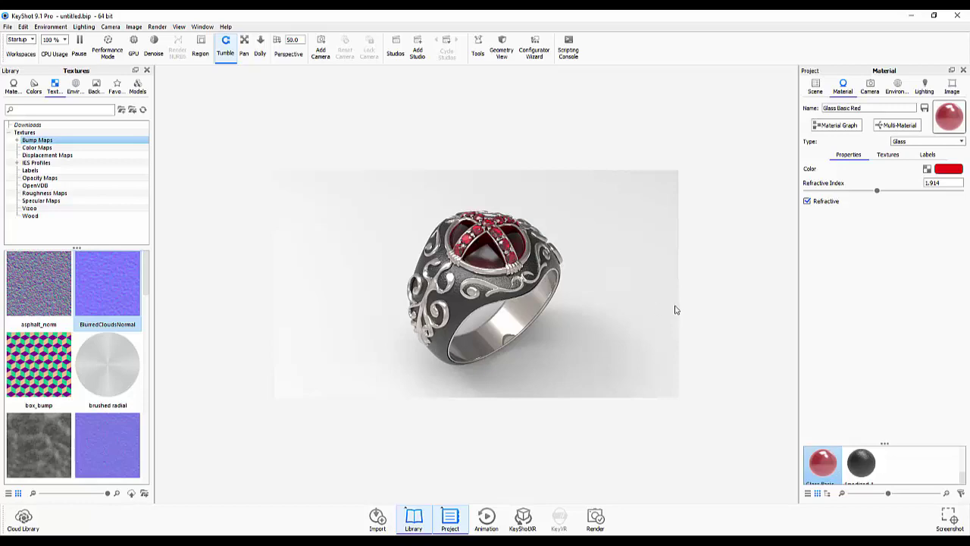
scroll(676, 307, "up", 2)
scroll(671, 305, "up", 1)
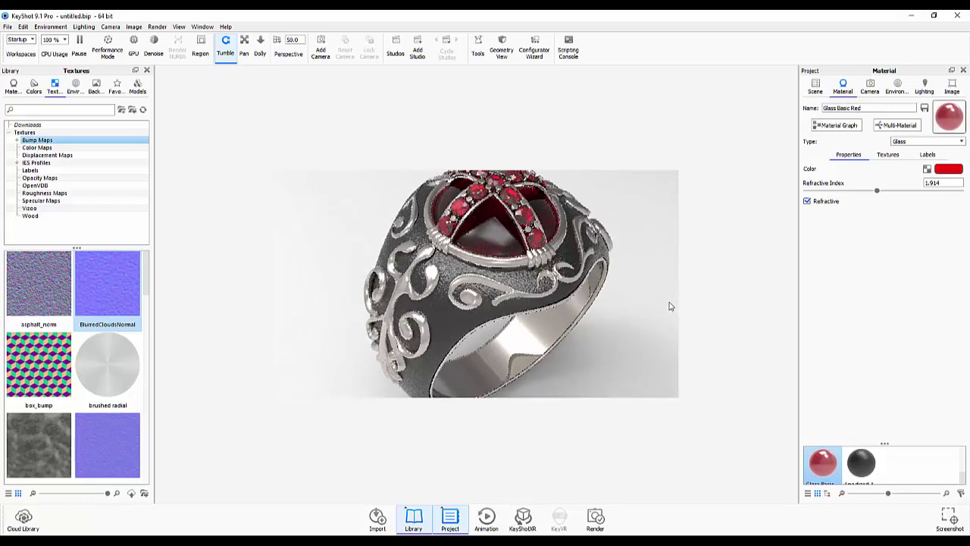
scroll(666, 305, "up", 2)
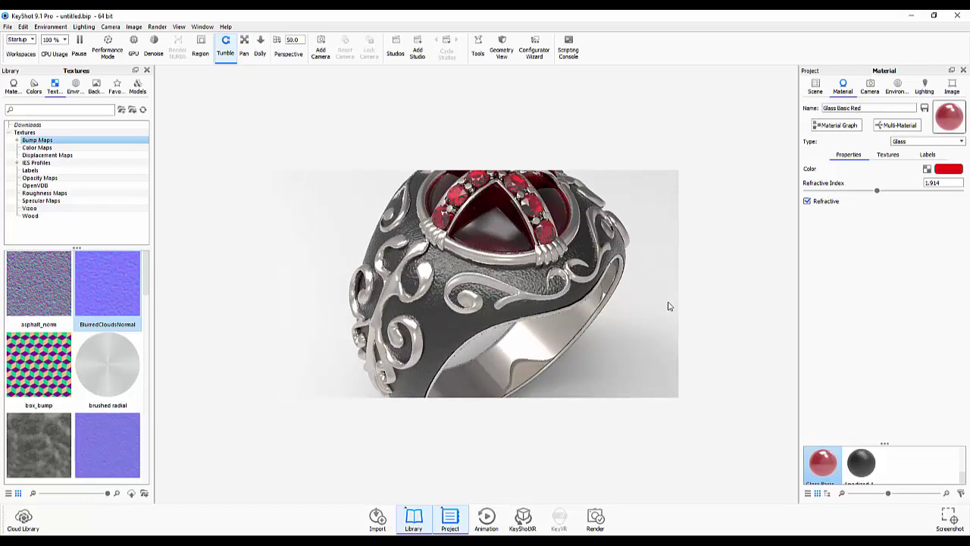
scroll(668, 306, "down", 1)
scroll(667, 307, "down", 2)
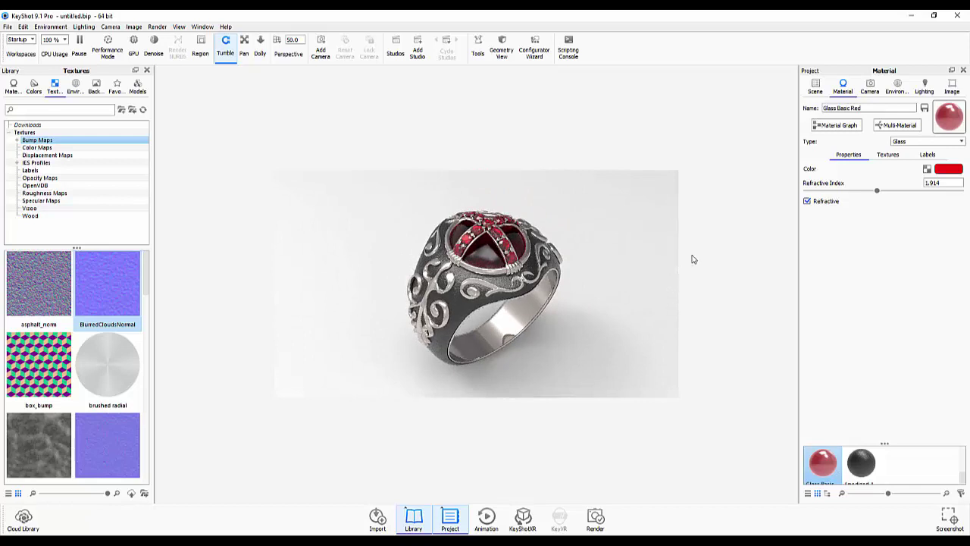
Step: Apply the 3 Panels Straight 4K studio environment from the library and rotate it to 22°
left_click(897, 86)
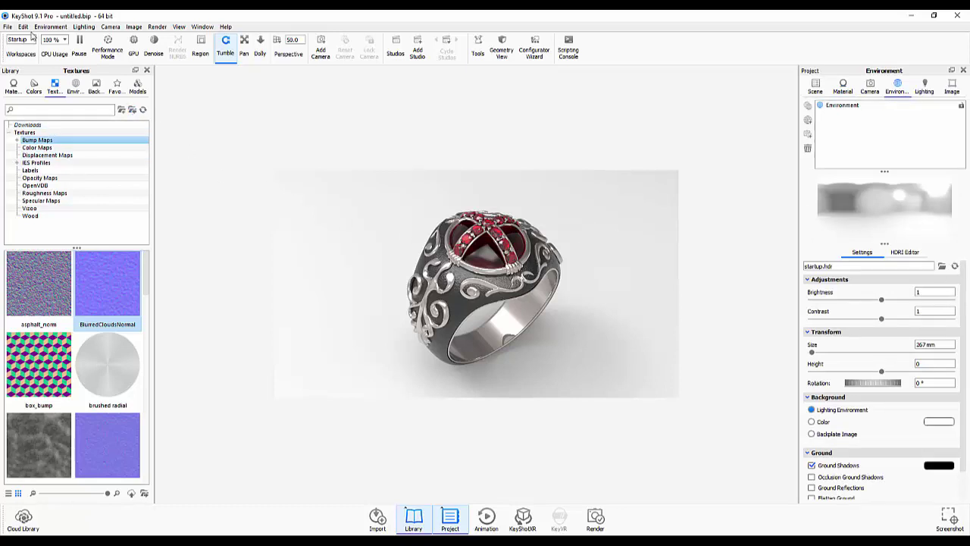
left_click(76, 85)
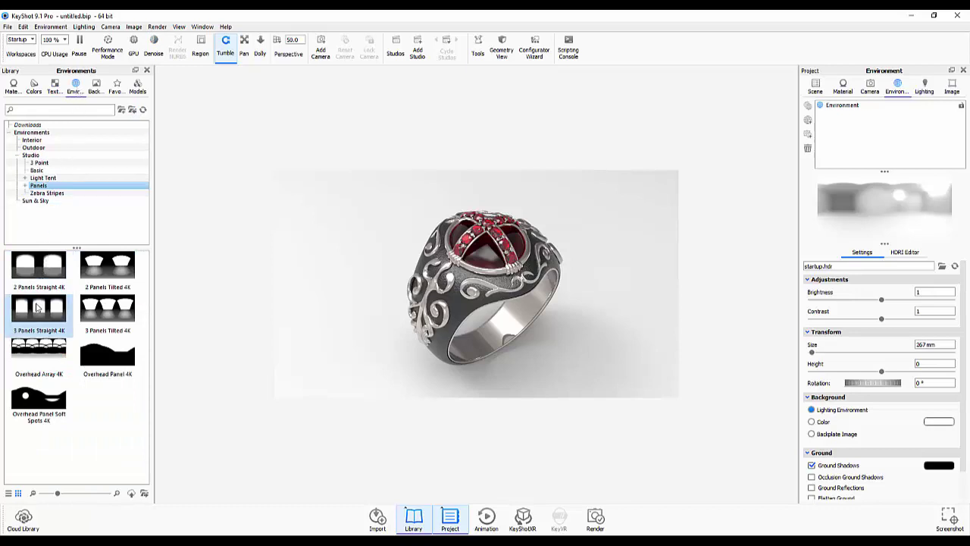
left_click_drag(38, 306, 395, 231)
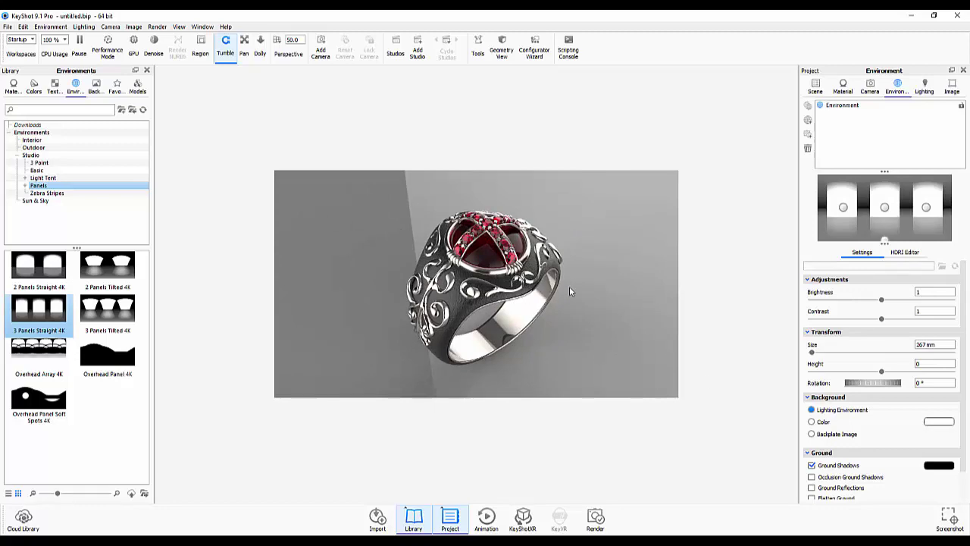
mouse_move(552, 286)
left_mouse_down()
mouse_move(589, 270)
mouse_move(590, 303)
mouse_move(591, 278)
left_mouse_up()
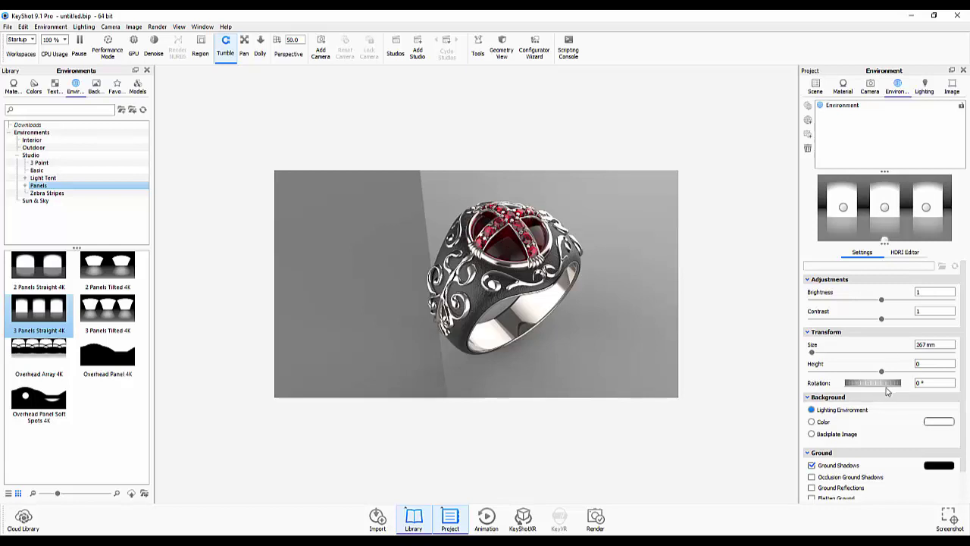
mouse_move(886, 385)
left_mouse_down()
mouse_move(907, 387)
mouse_move(896, 394)
left_mouse_up()
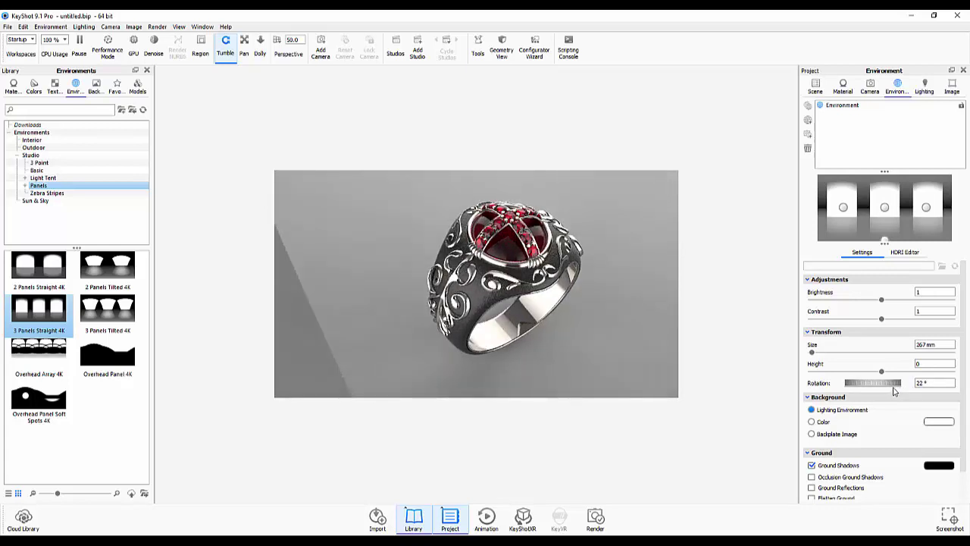
Step: Keep the environment as background and re-enable Ground Shadows, briefly checking the HDRI Editor
left_click(812, 422)
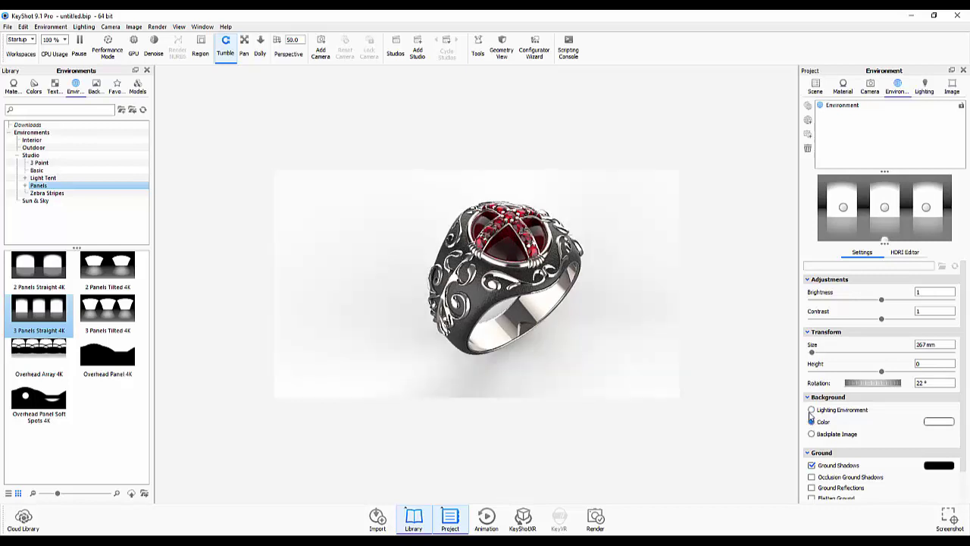
left_click(812, 410)
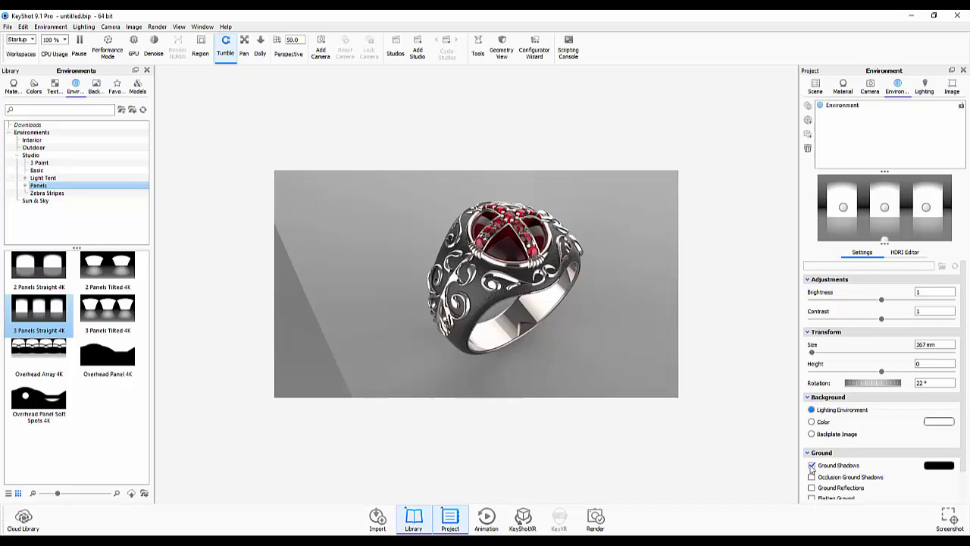
left_click(812, 465)
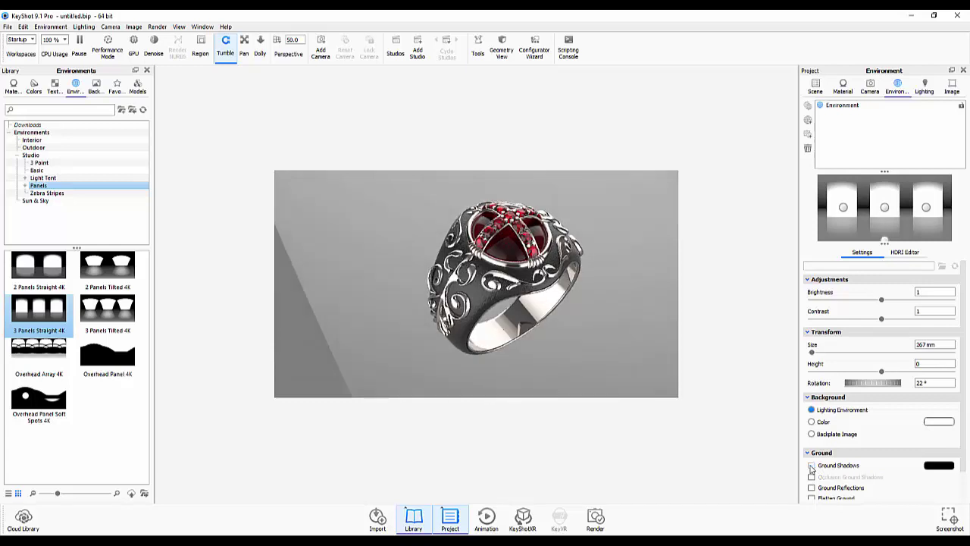
left_click(812, 465)
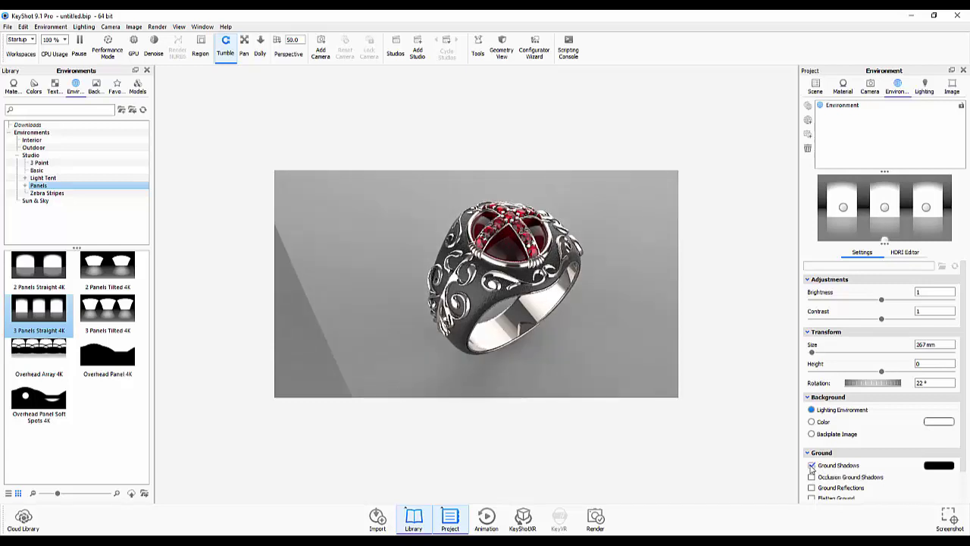
scroll(850, 490, "down", 1)
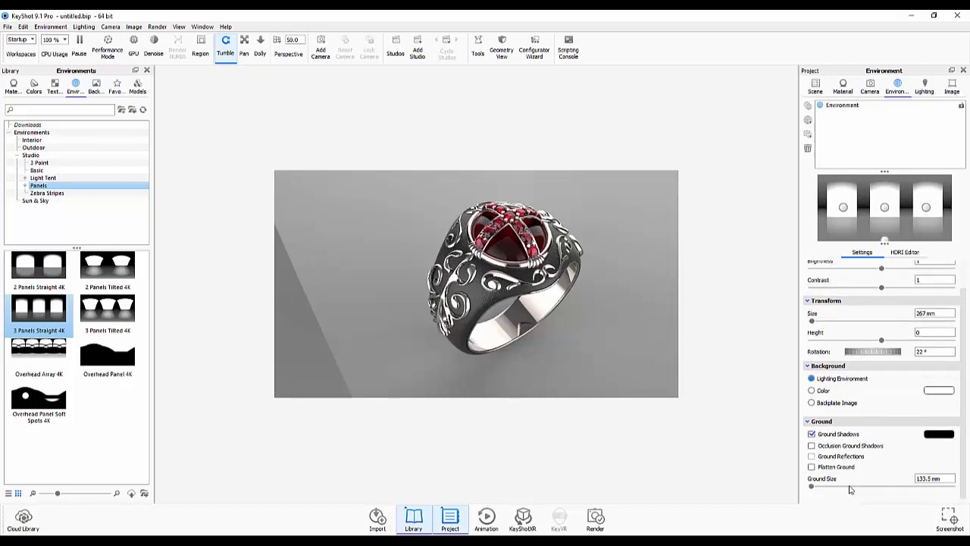
scroll(850, 490, "up", 1)
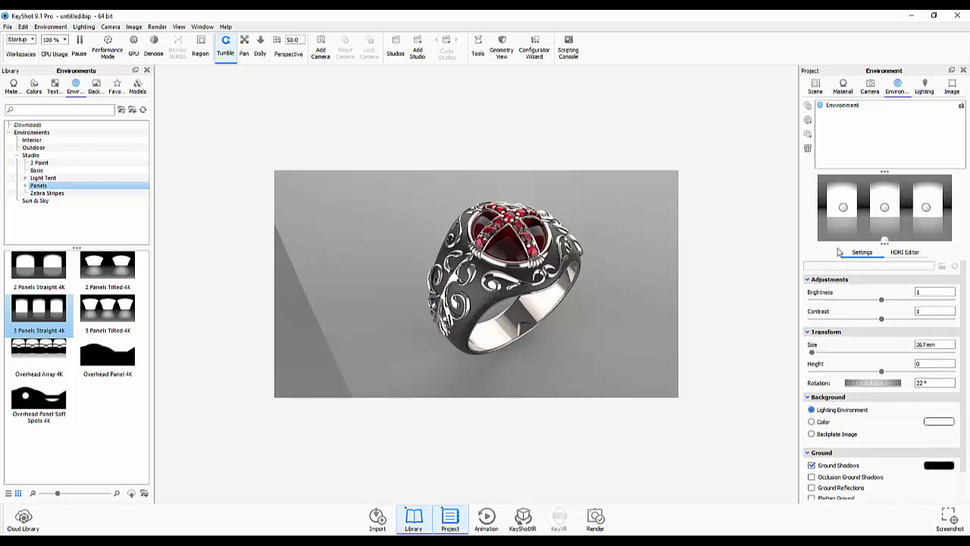
left_click(902, 254)
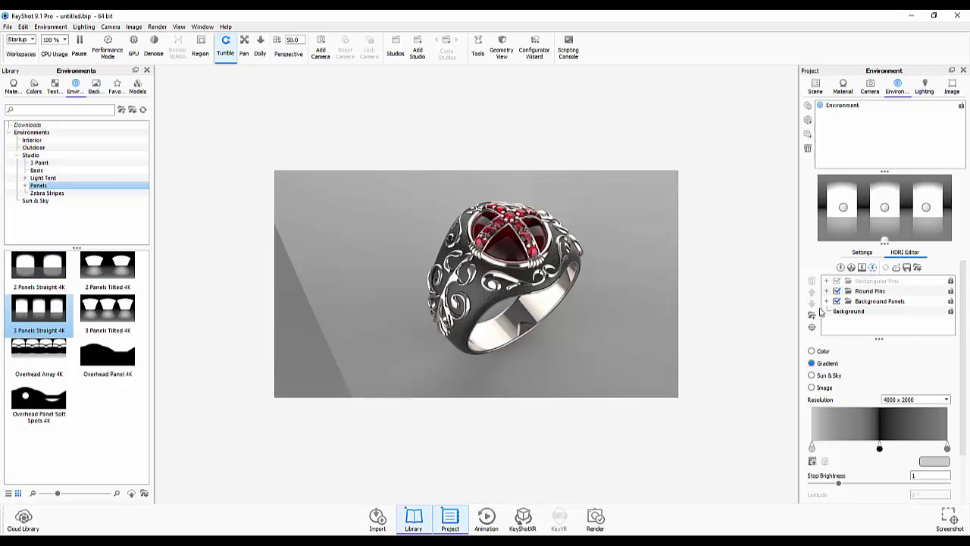
left_click(866, 257)
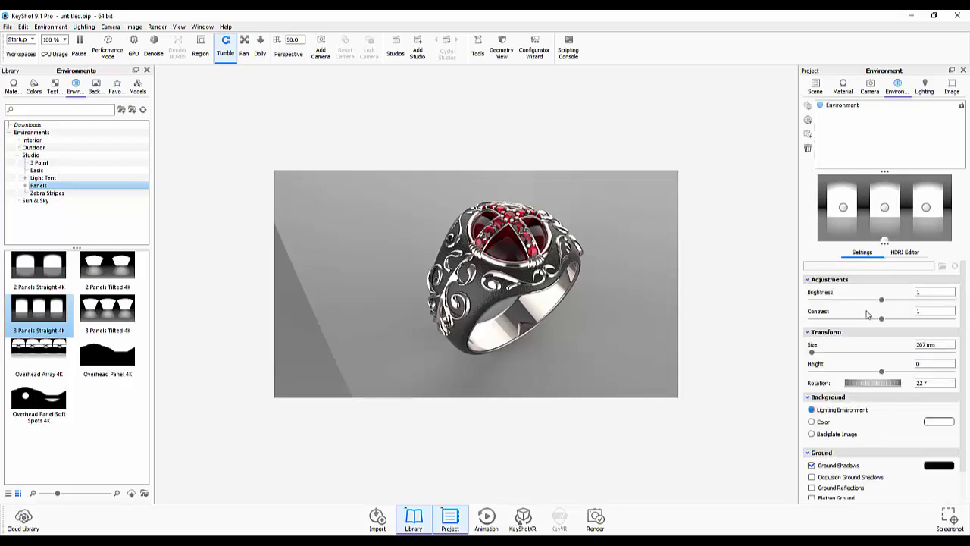
Step: Raise environment brightness to 1.518, set rotation to 20.5°, and tumble the camera to frame the ring
left_click_drag(881, 299, 919, 302)
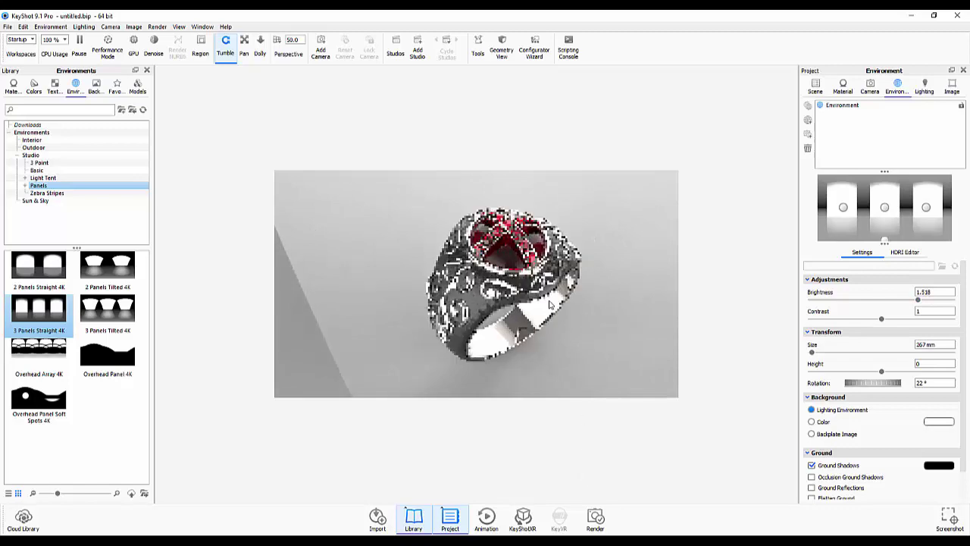
mouse_move(557, 296)
left_mouse_down()
mouse_move(551, 284)
mouse_move(555, 296)
left_mouse_up()
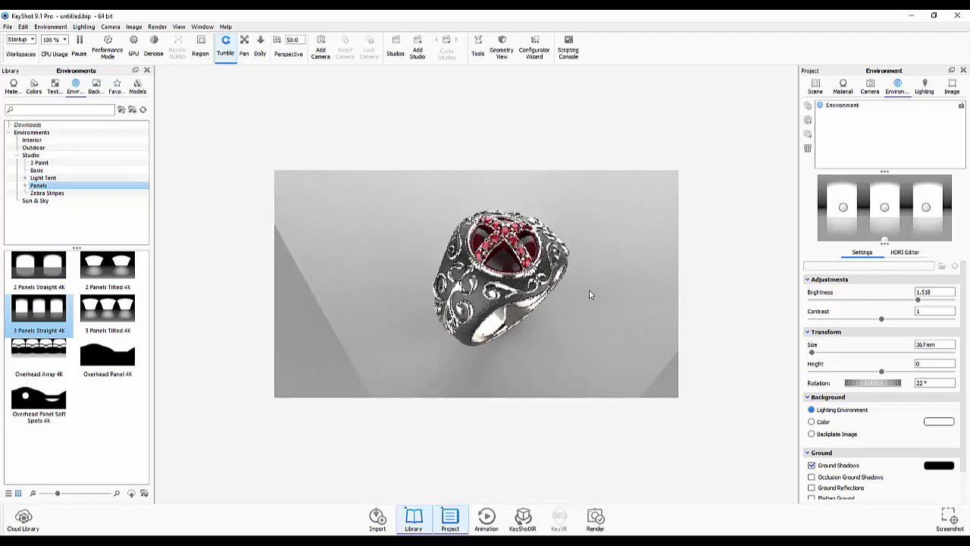
scroll(585, 299, "up", 3)
scroll(585, 298, "down", 2)
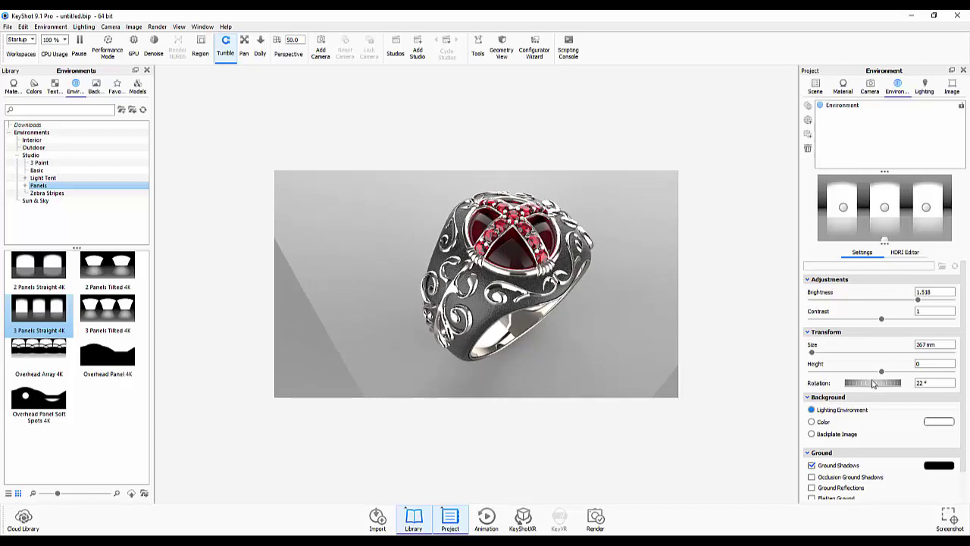
mouse_move(873, 385)
left_mouse_down()
mouse_move(947, 365)
mouse_move(833, 383)
mouse_move(821, 367)
left_mouse_up()
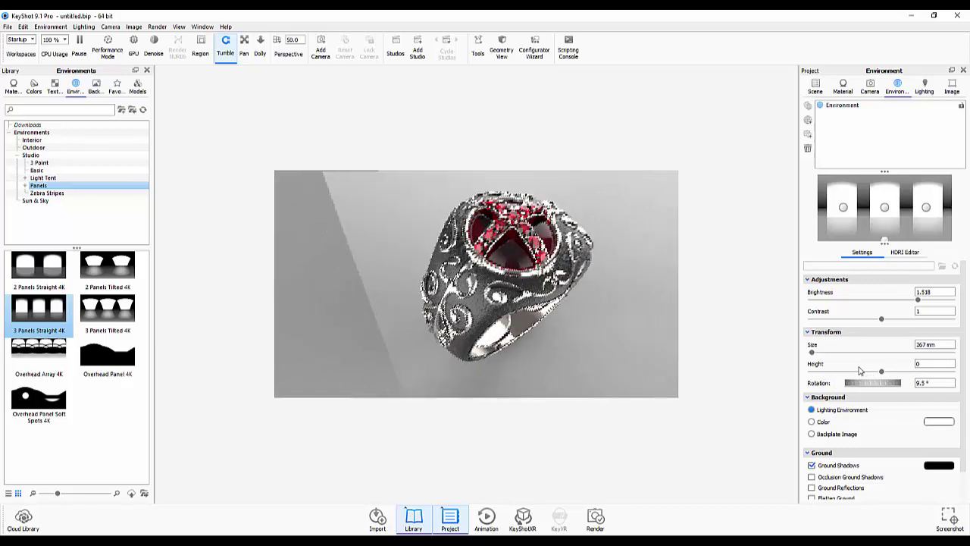
left_click_drag(590, 332, 580, 313)
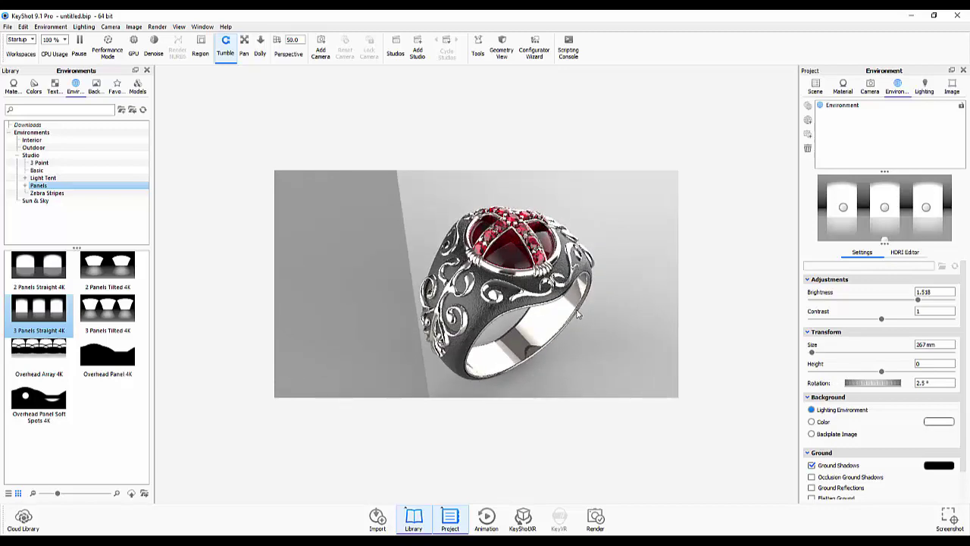
mouse_move(839, 383)
left_mouse_down()
mouse_move(902, 385)
mouse_move(885, 383)
left_mouse_up()
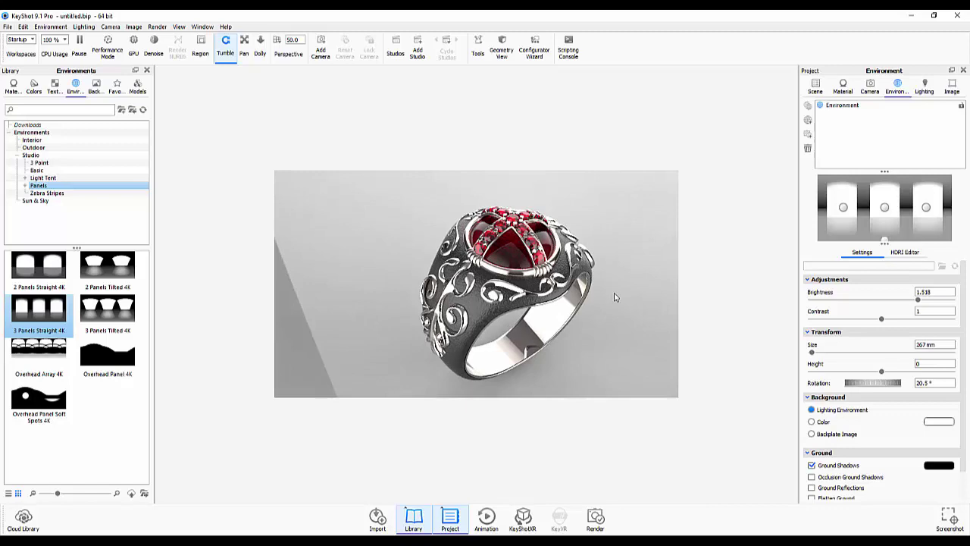
mouse_move(614, 320)
left_mouse_down()
mouse_move(593, 302)
mouse_move(598, 323)
left_mouse_up()
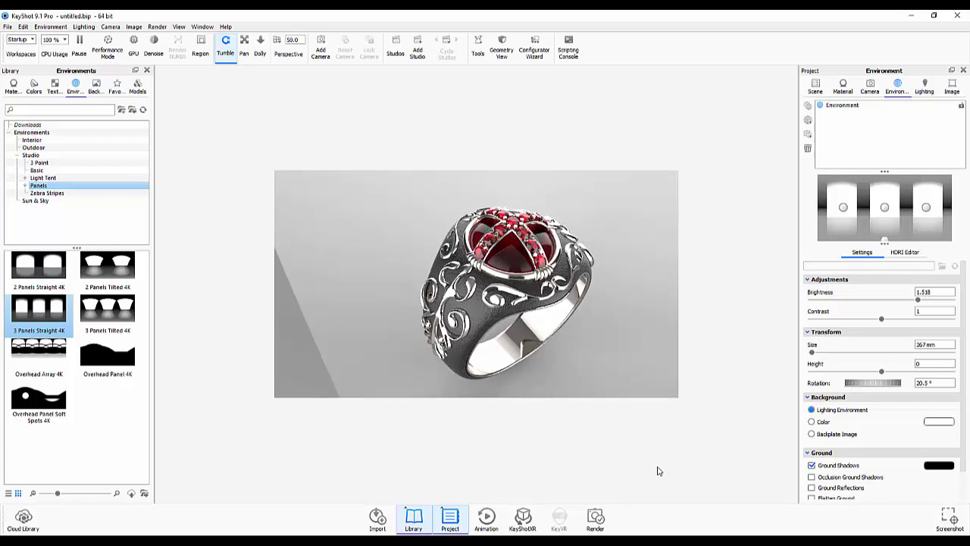
Step: Set the render width to 1000 px for a 1000 × 563 PNG with alpha and start rendering
left_click(595, 518)
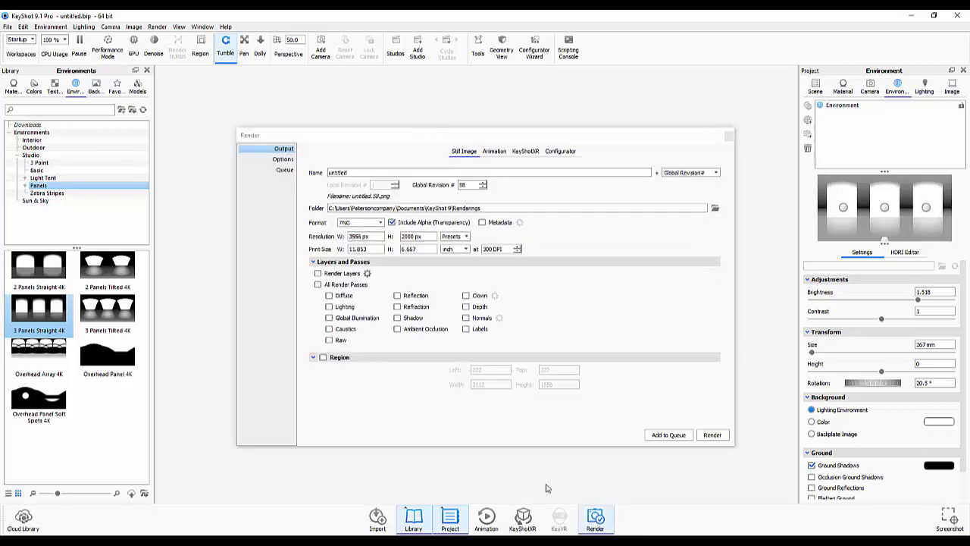
left_click(365, 237)
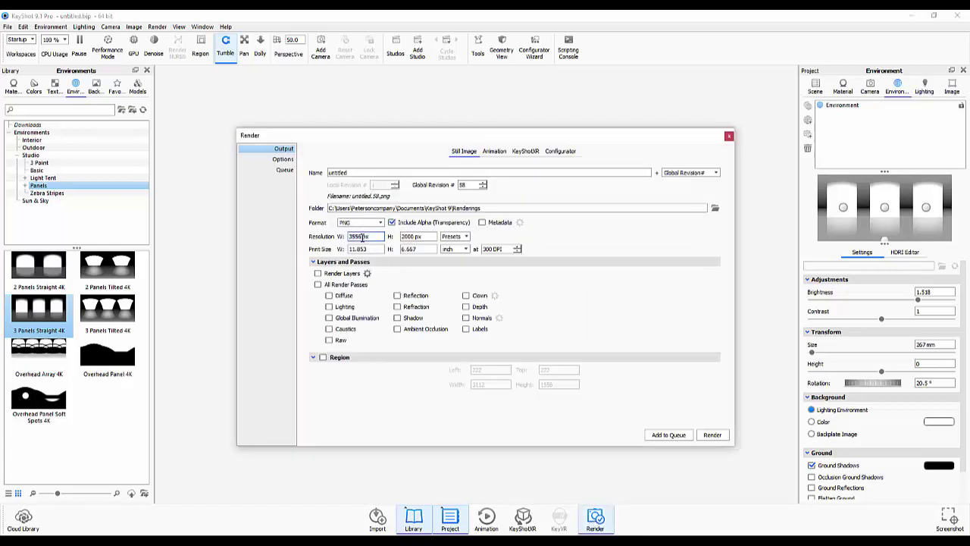
type("1")
type("000")
mouse_move(415, 237)
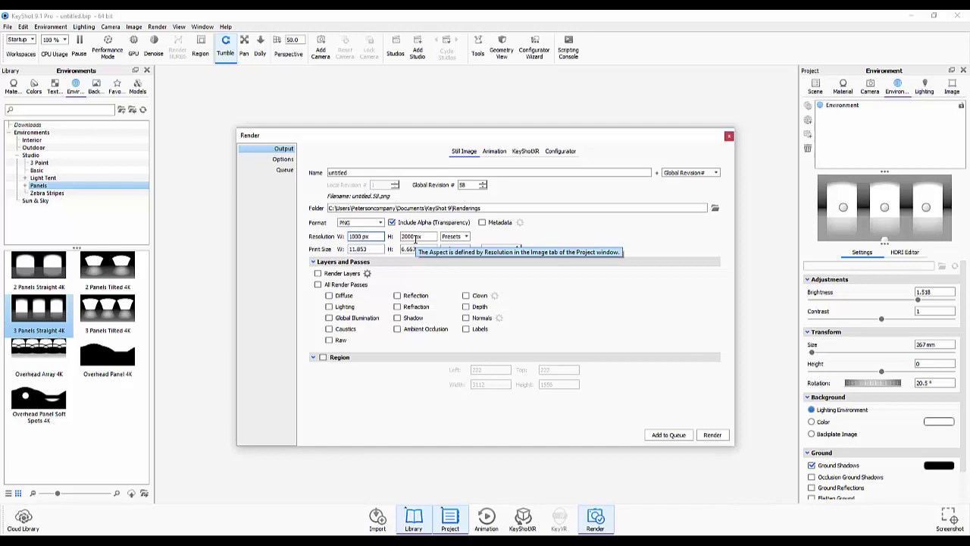
key("Return")
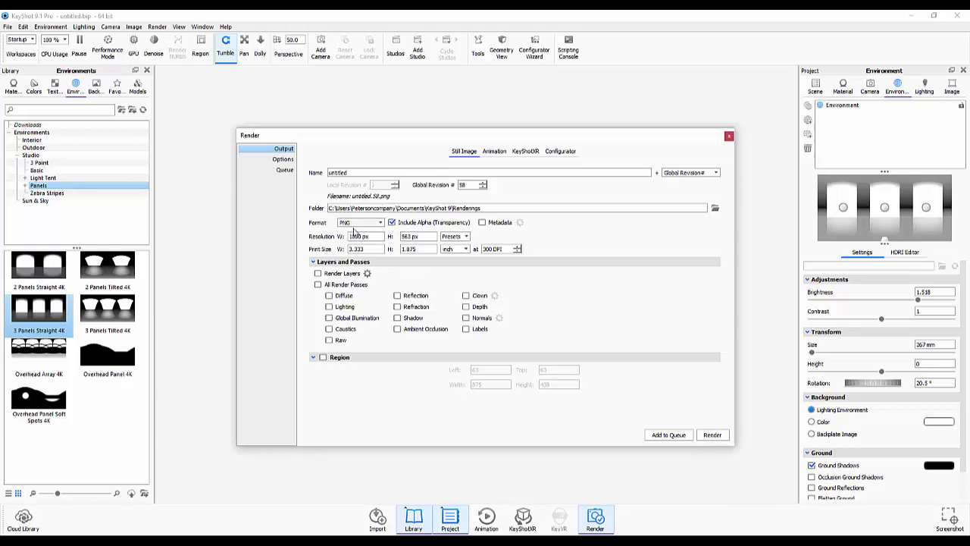
left_click(710, 439)
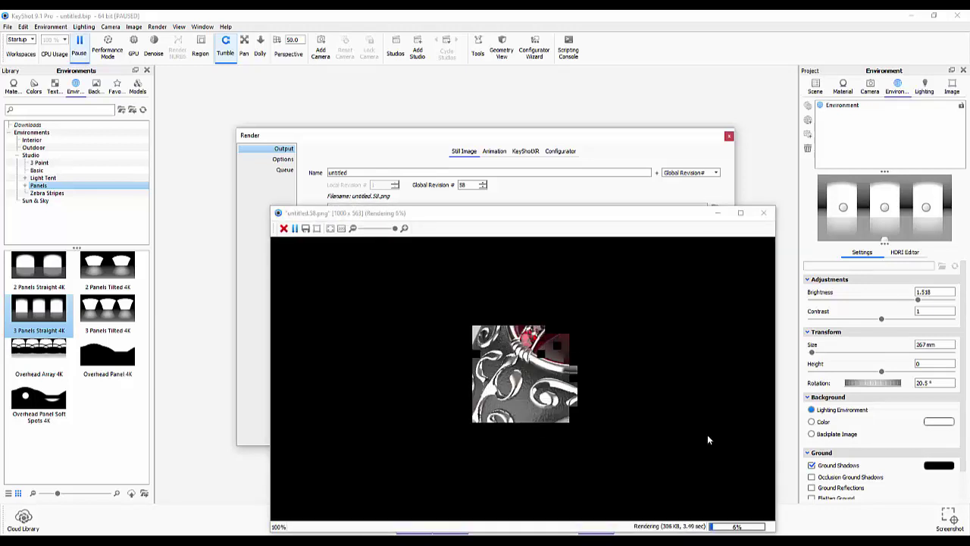
Step: Bring the ring's render window to the front and maximize it
left_click(721, 221)
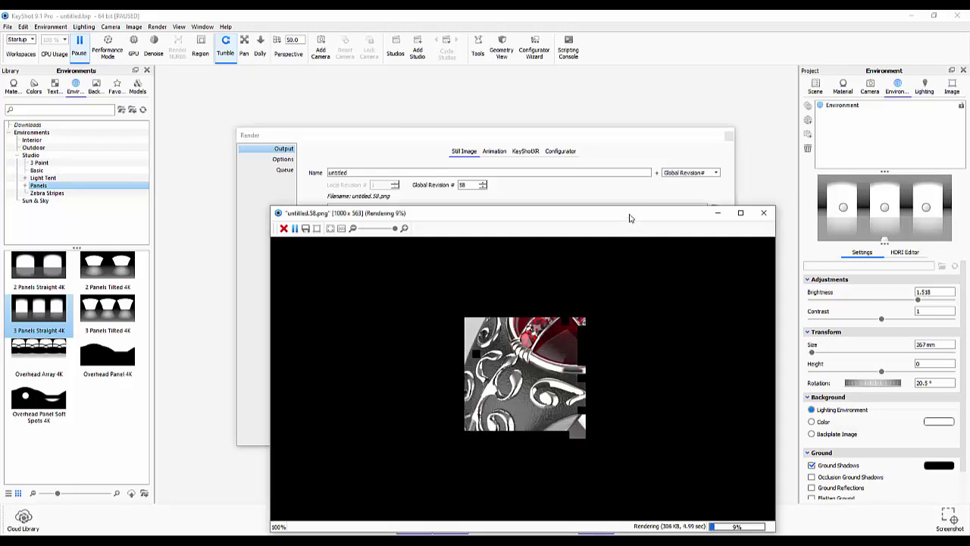
left_click(740, 212)
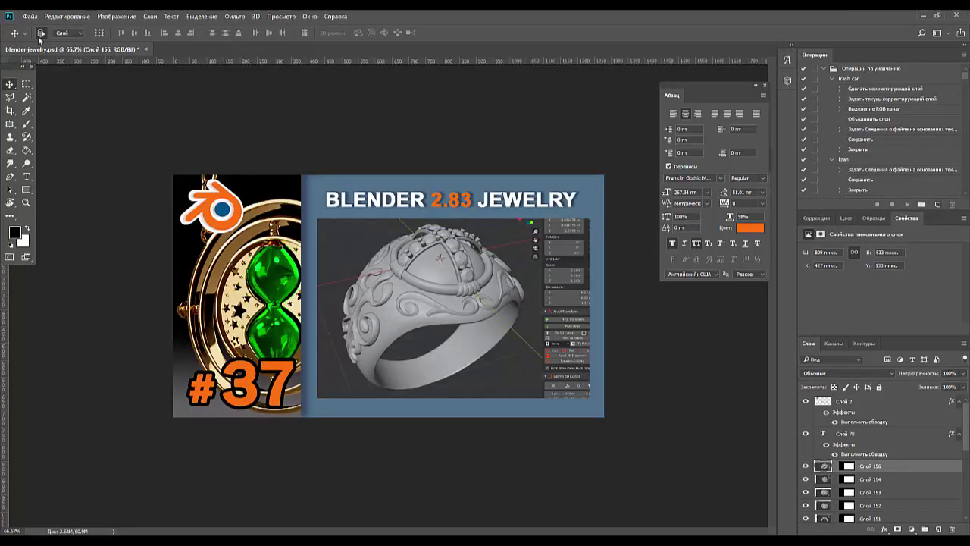
Step: Open untitled.58 from Dokumente > KeyShot 9 > Renderings via File > Open
left_click(29, 16)
left_click(33, 38)
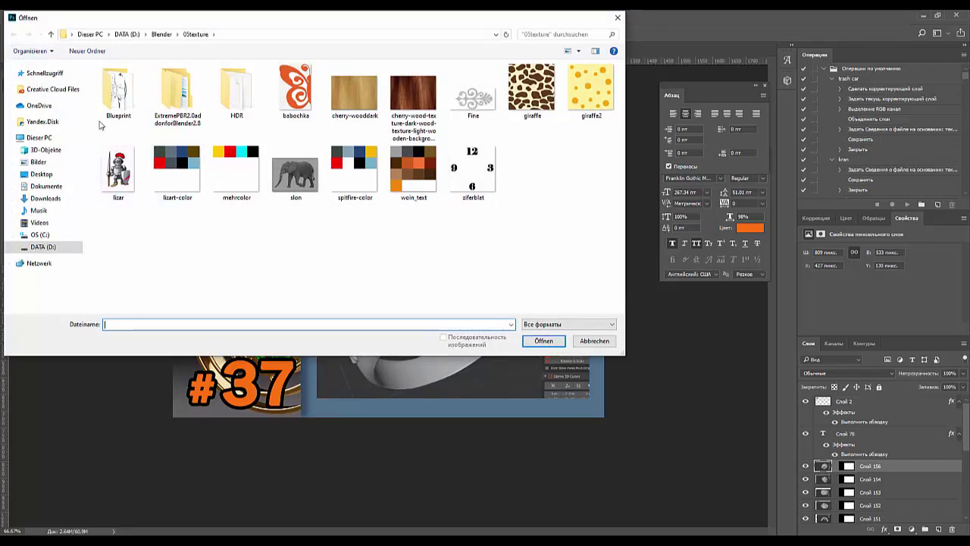
left_click(47, 186)
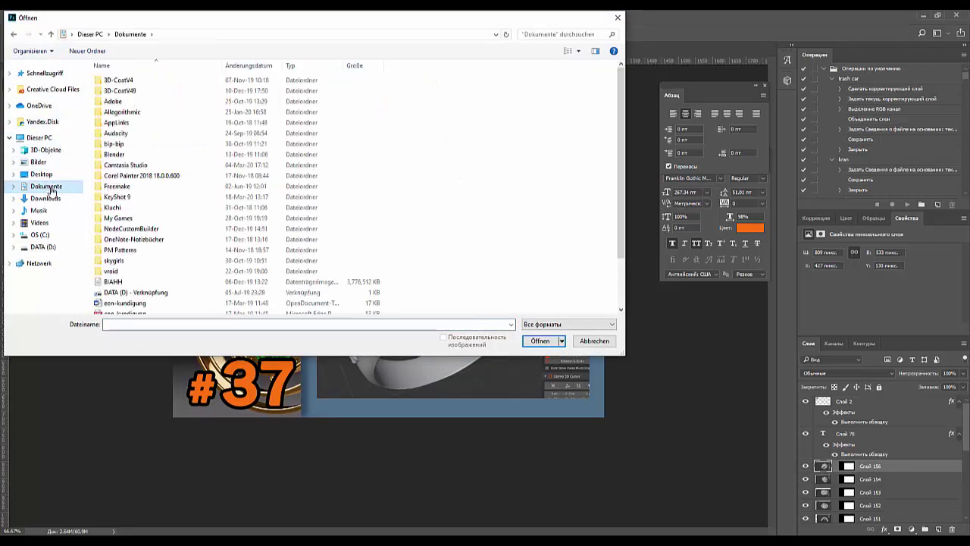
double_click(112, 196)
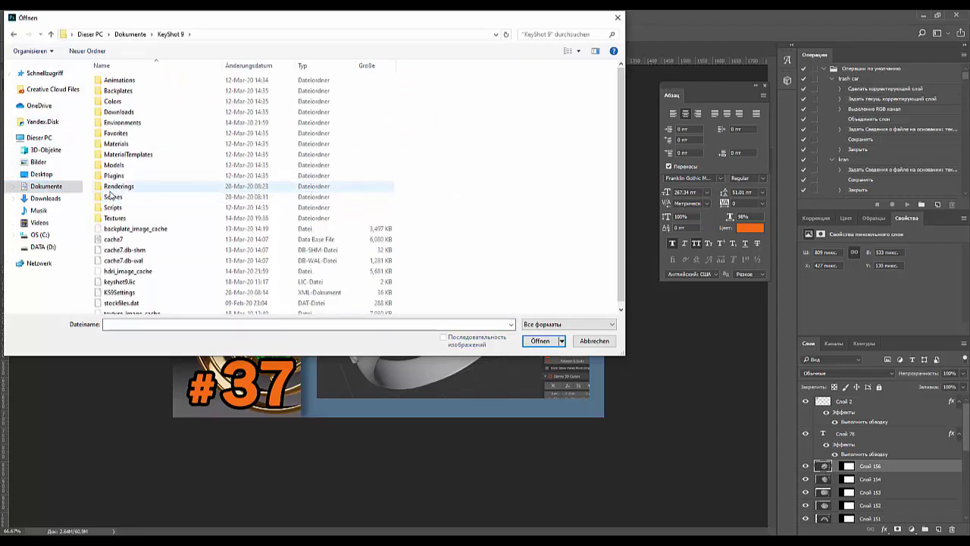
double_click(113, 187)
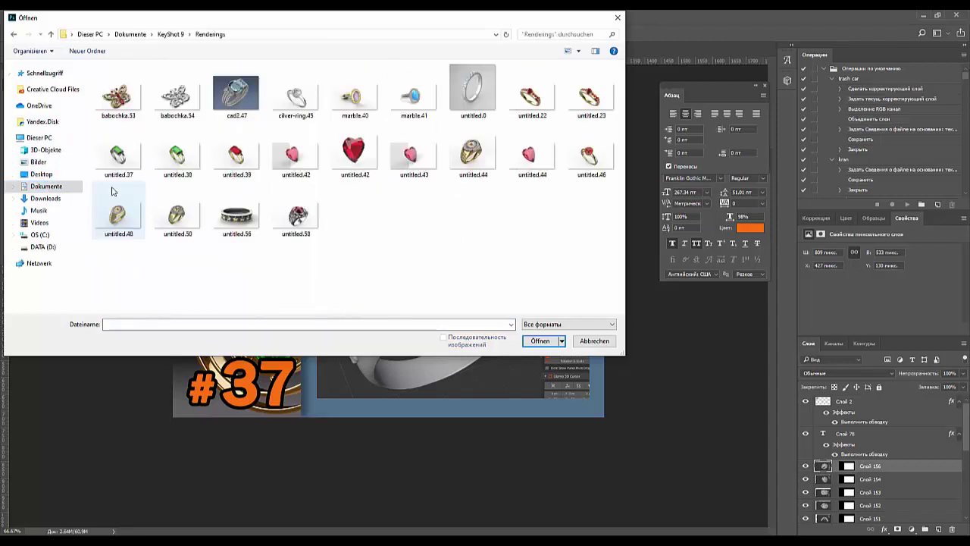
left_click(306, 219)
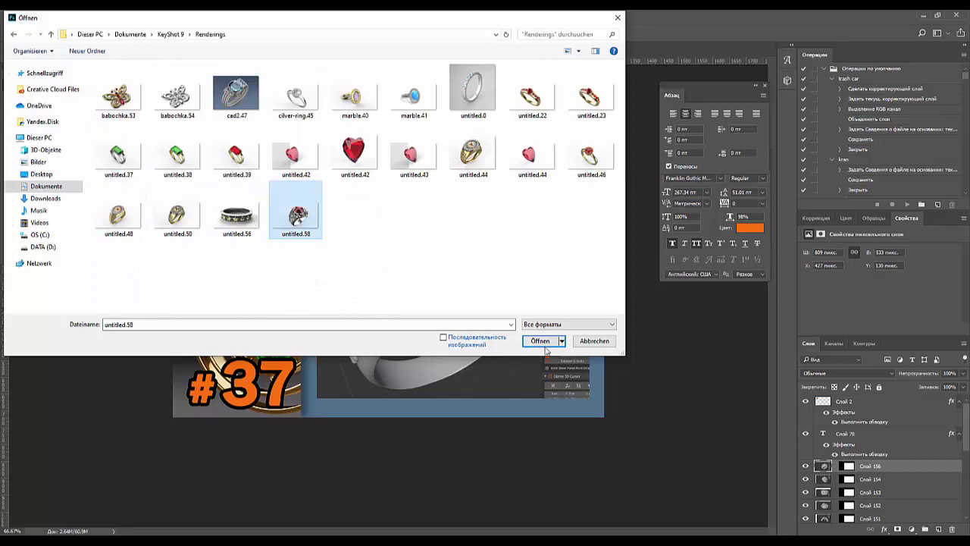
left_click(539, 341)
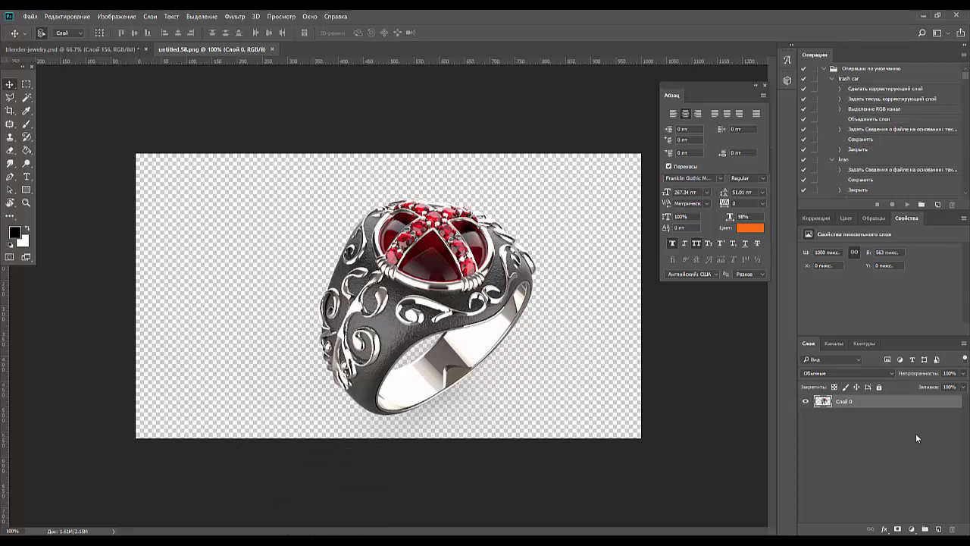
Step: Add a new layer below the ring layer and fill it with white using Ctrl+Backspace
left_click(938, 529)
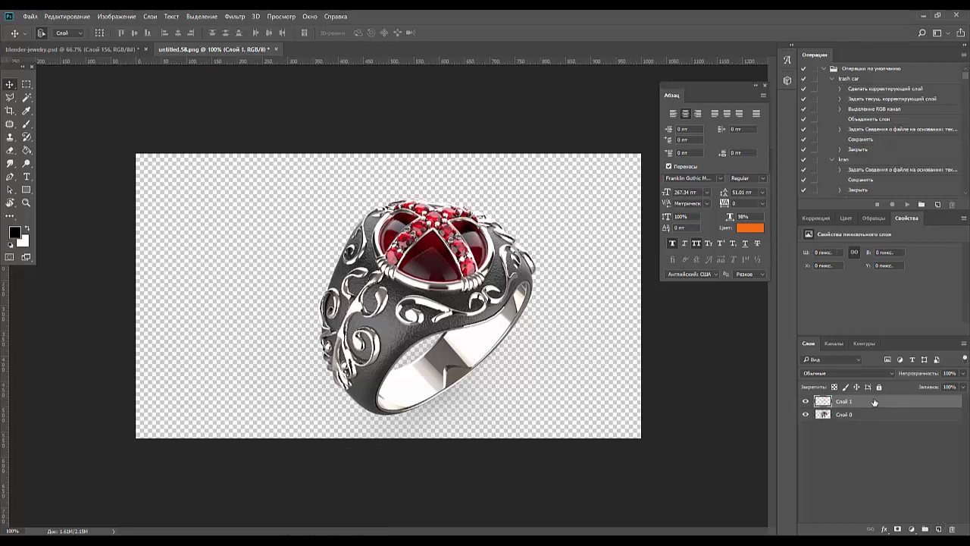
left_click_drag(874, 401, 871, 418)
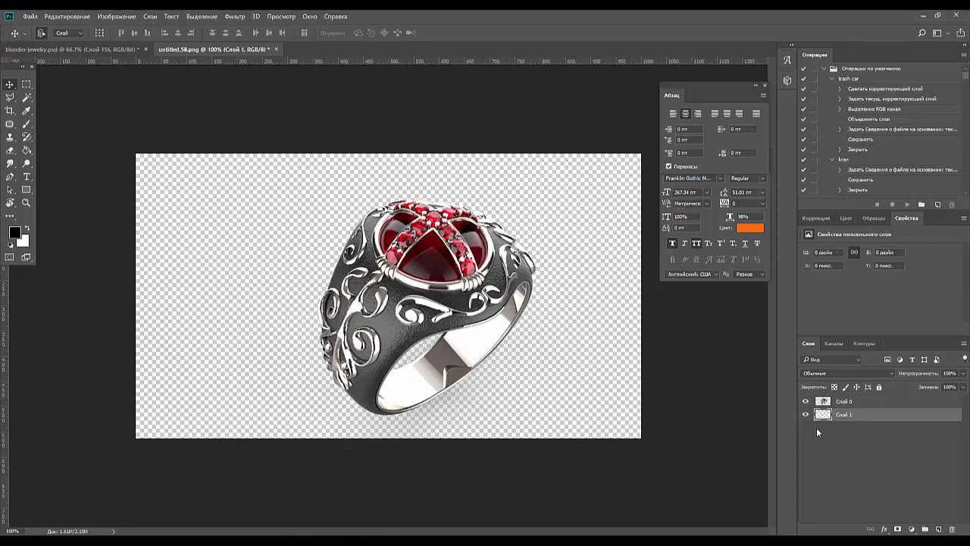
key("ctrl+BackSpace")
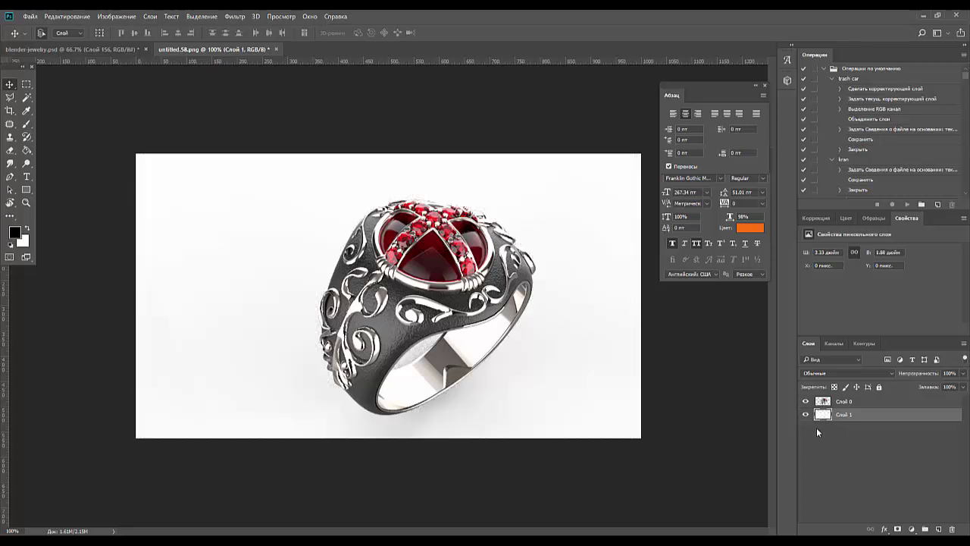